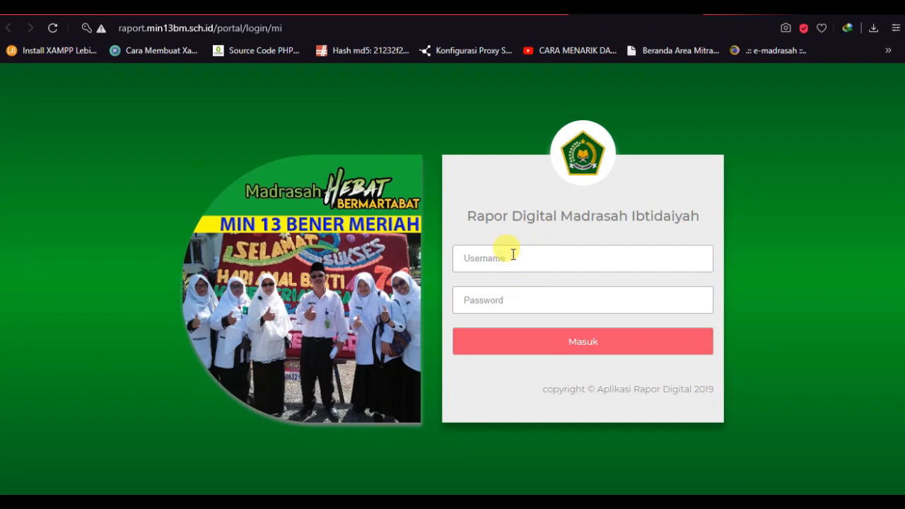
- Log in to the Rapor Digital Madrasah Ibtidaiyah portal by entering the teacher's username and the account password
{"action": "left_click", "coordinate": [513, 256]}
{"action": "key", "text": "ctrl+v"}
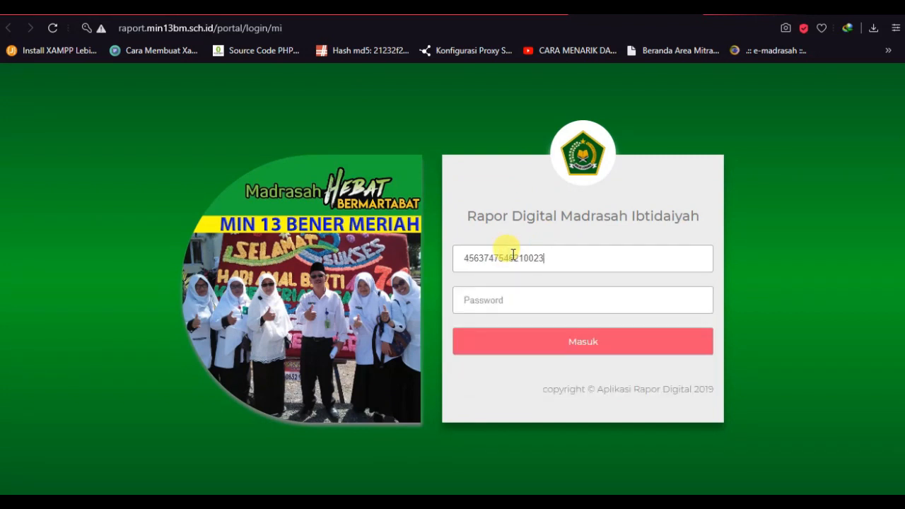
{"action": "left_click", "coordinate": [551, 296]}
{"action": "type", "text": "••"}
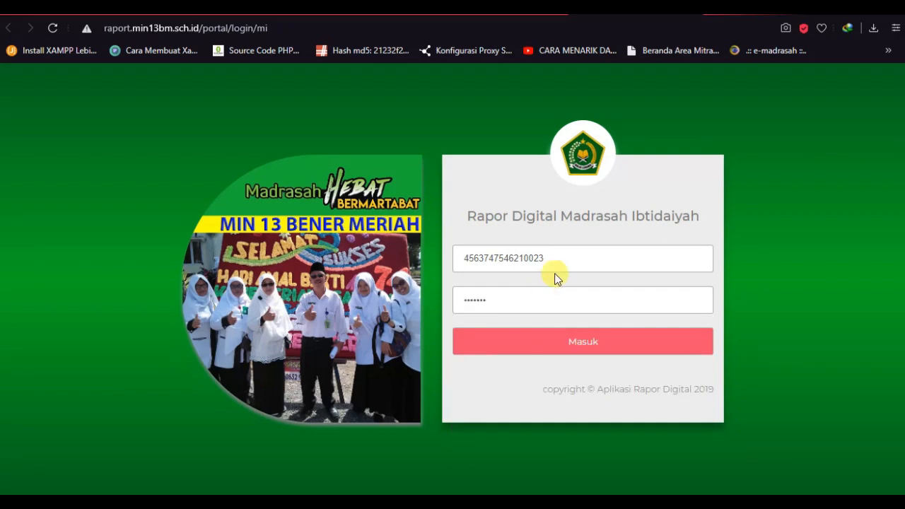
{"action": "left_click", "coordinate": [573, 343]}
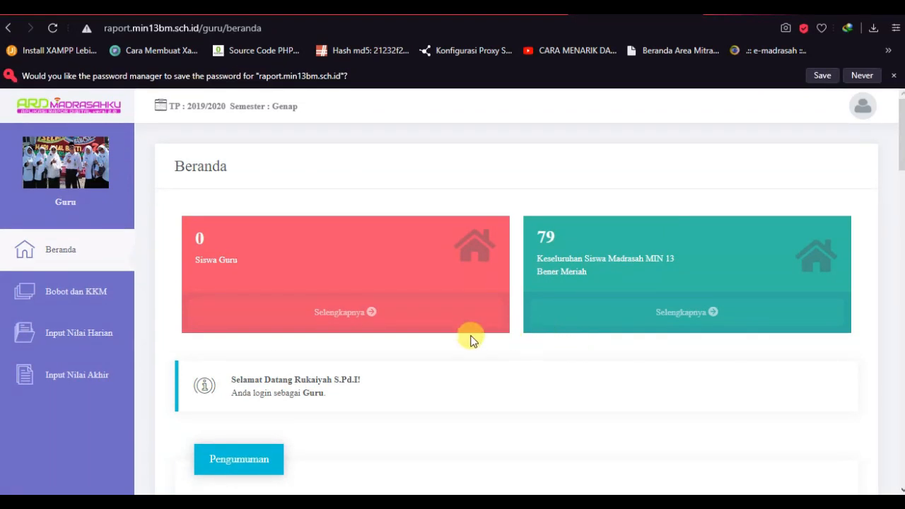
- Open the weight and KKM settings of Sejarah Kebudayaan Islam for class 6 and review the RPH and PAT weights
{"action": "left_click", "coordinate": [82, 297]}
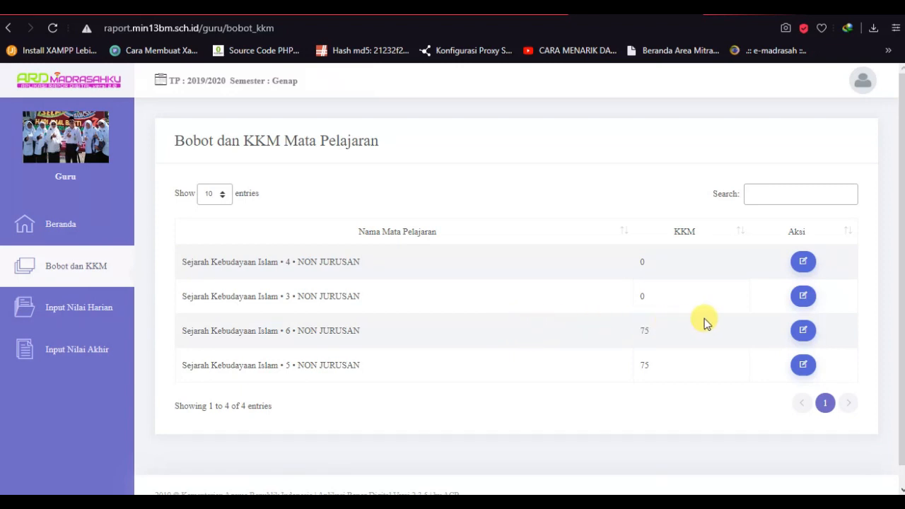
{"action": "left_click", "coordinate": [804, 332]}
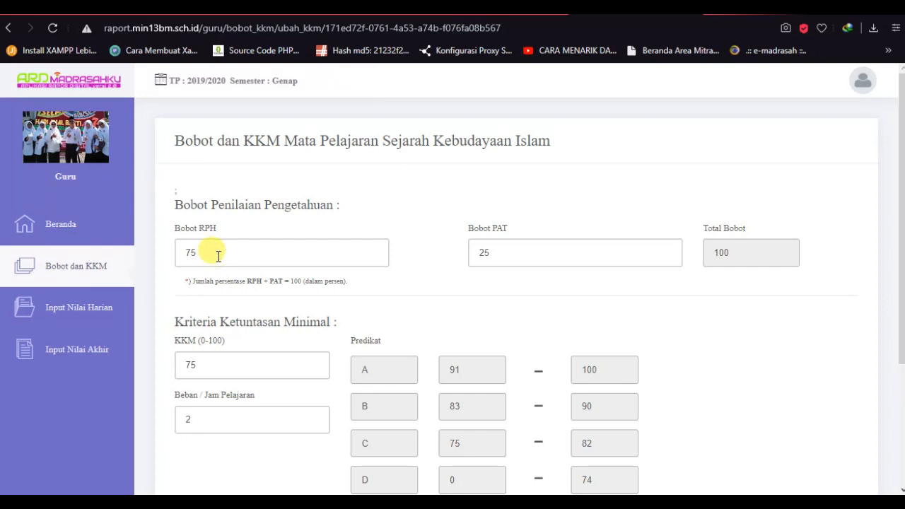
{"action": "left_click", "coordinate": [530, 255]}
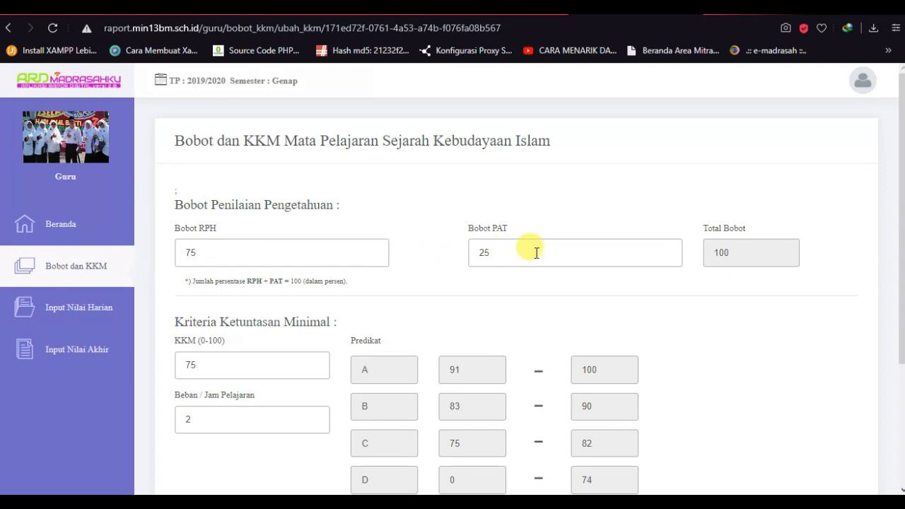
{"action": "scroll", "coordinate": [512, 279], "scroll_direction": "down", "scroll_amount": 1}
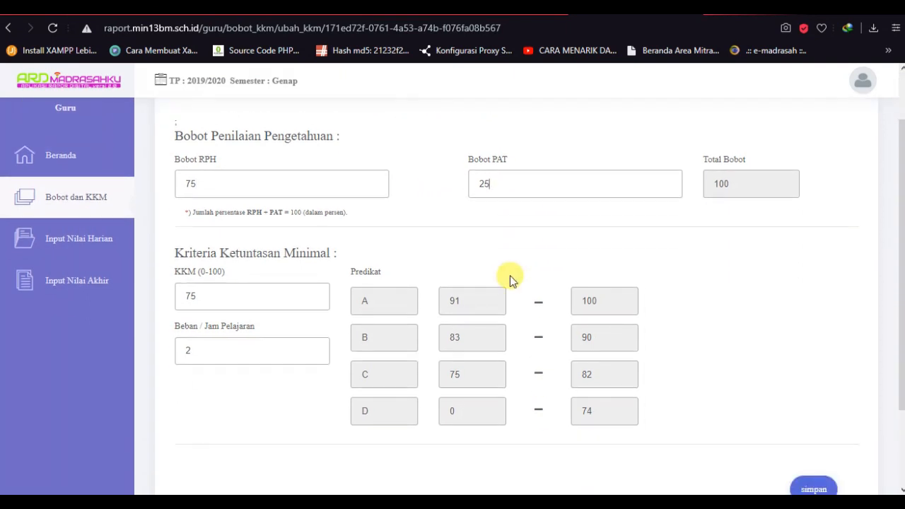
{"action": "scroll", "coordinate": [387, 282], "scroll_direction": "up", "scroll_amount": 1}
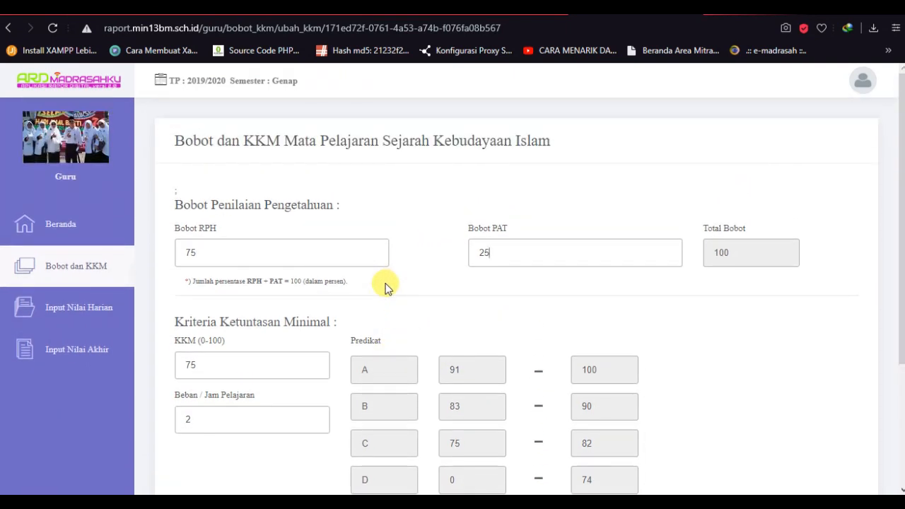
{"action": "scroll", "coordinate": [538, 322], "scroll_direction": "down", "scroll_amount": 1}
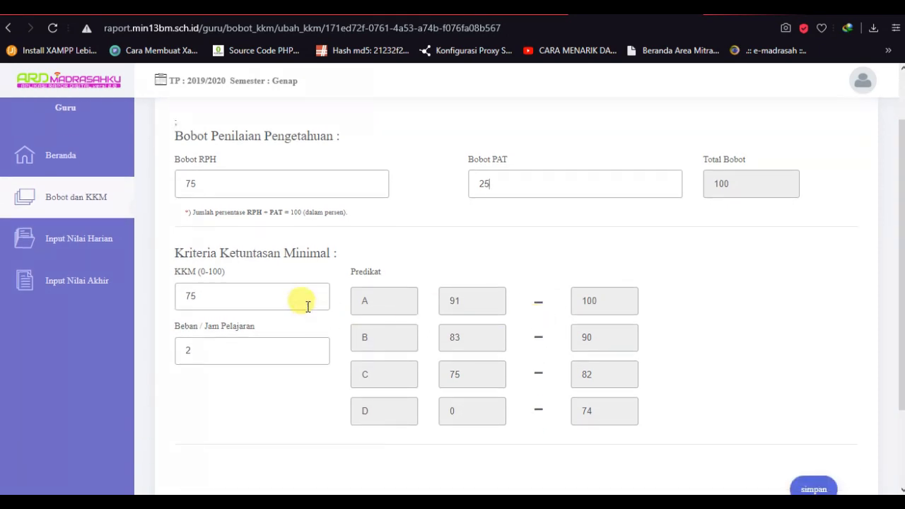
- Try a minimum completeness score (KKM) of 70 for the subject
{"action": "left_click", "coordinate": [239, 298]}
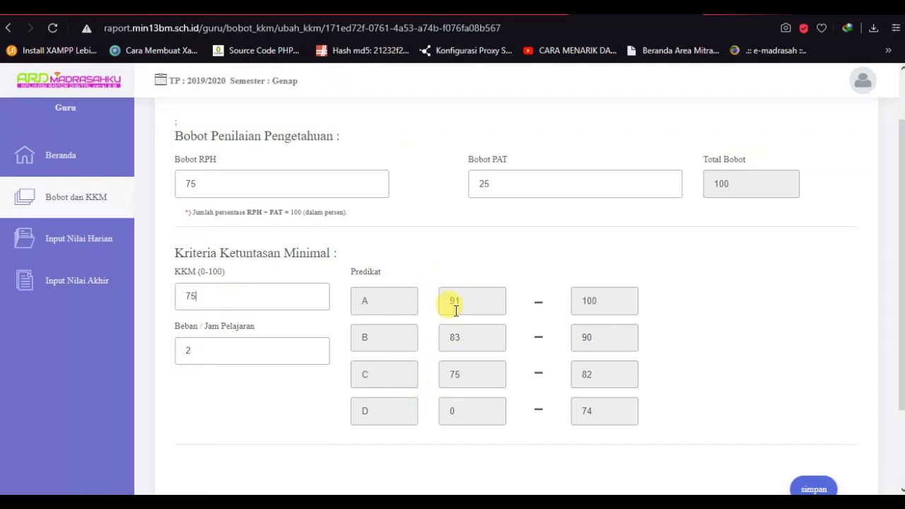
{"action": "double_click", "coordinate": [180, 297]}
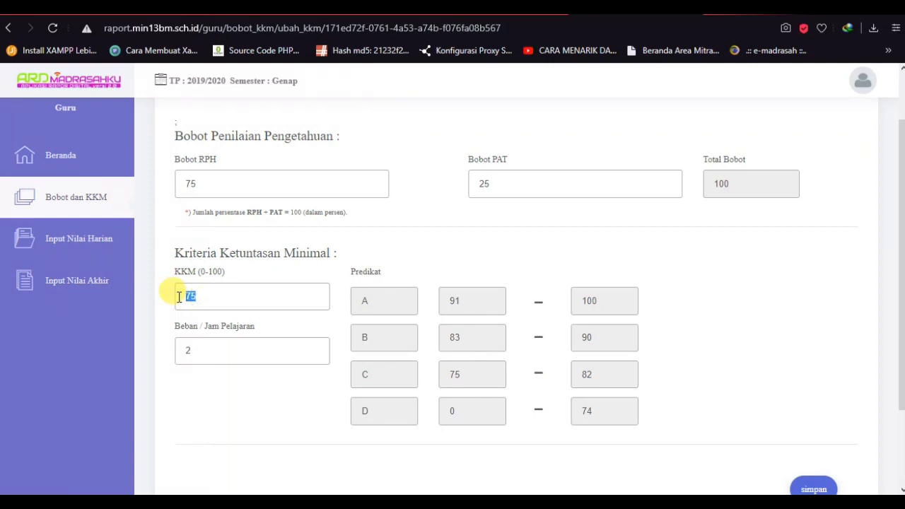
{"action": "type", "text": "70"}
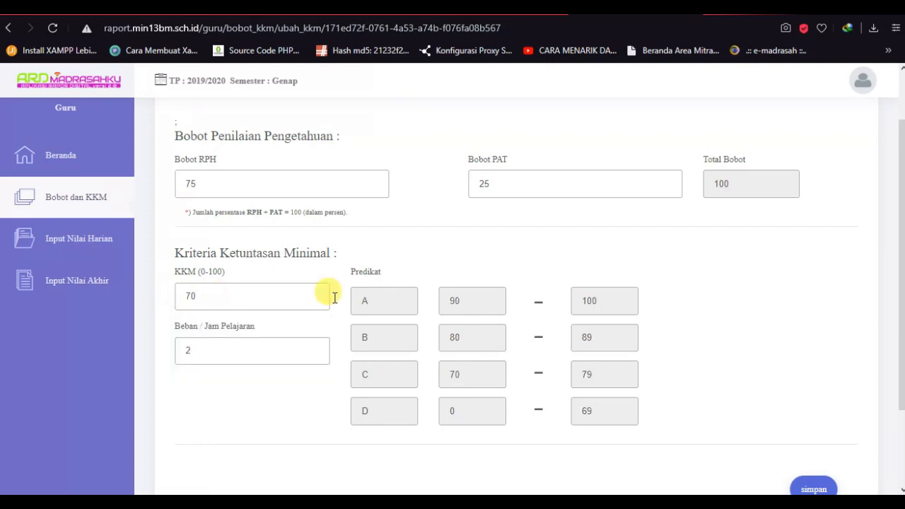
- Set the subject's KKM to 75, save the weight and KKM settings, and acknowledge the confirmation
{"action": "double_click", "coordinate": [179, 297]}
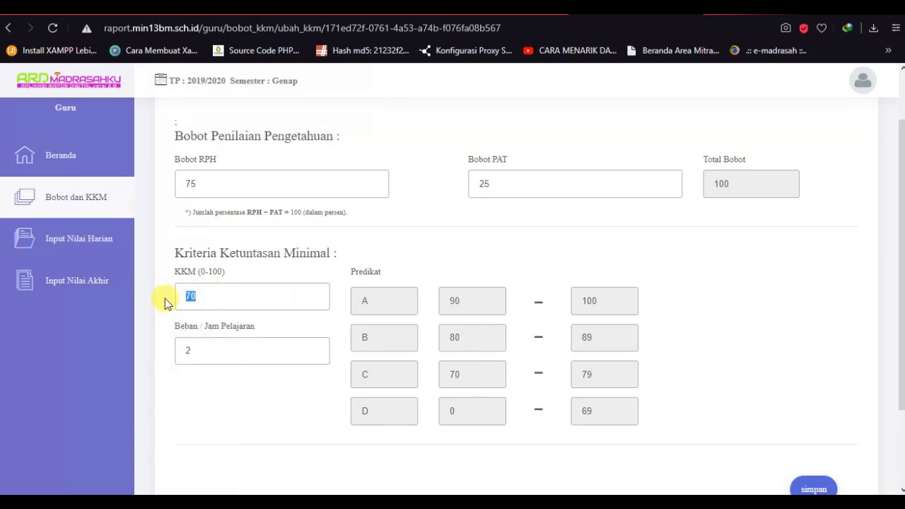
{"action": "type", "text": "75"}
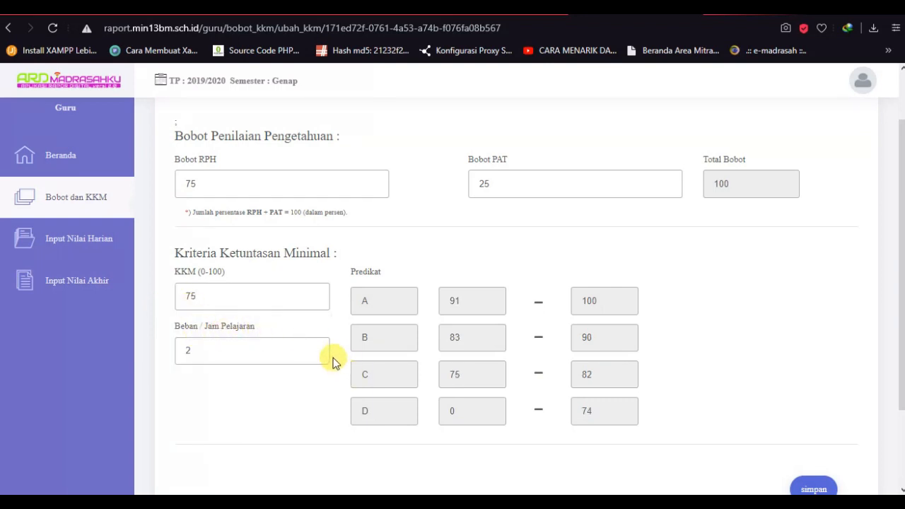
{"action": "scroll", "coordinate": [333, 361], "scroll_direction": "up", "scroll_amount": 1}
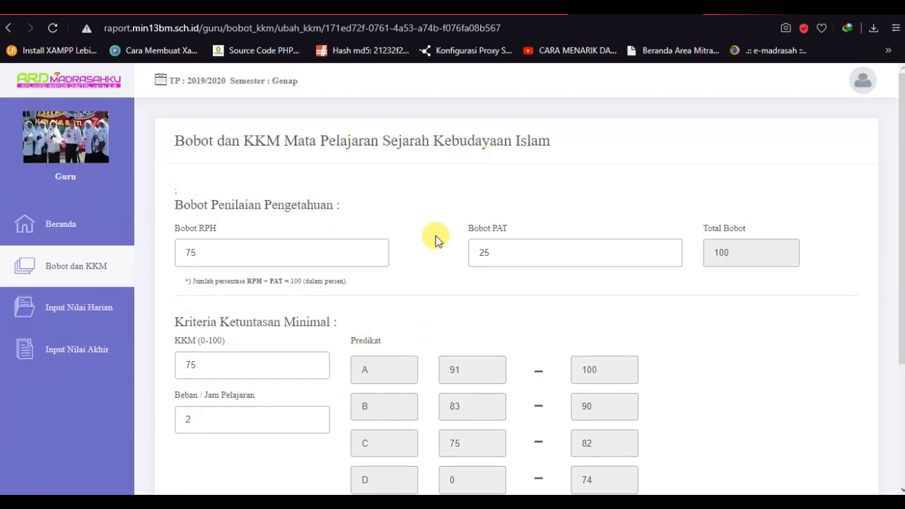
{"action": "scroll", "coordinate": [421, 310], "scroll_direction": "down", "scroll_amount": 1}
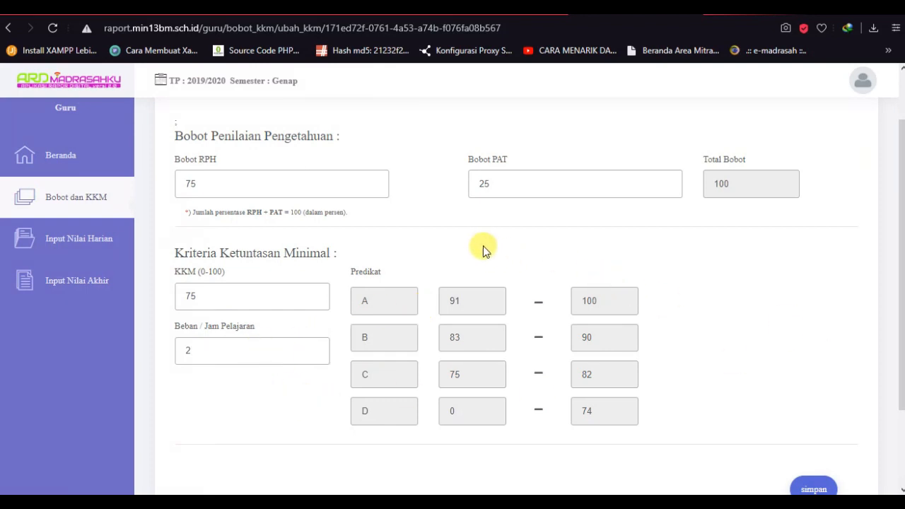
{"action": "scroll", "coordinate": [510, 269], "scroll_direction": "down", "scroll_amount": 1}
{"action": "left_click", "coordinate": [813, 422]}
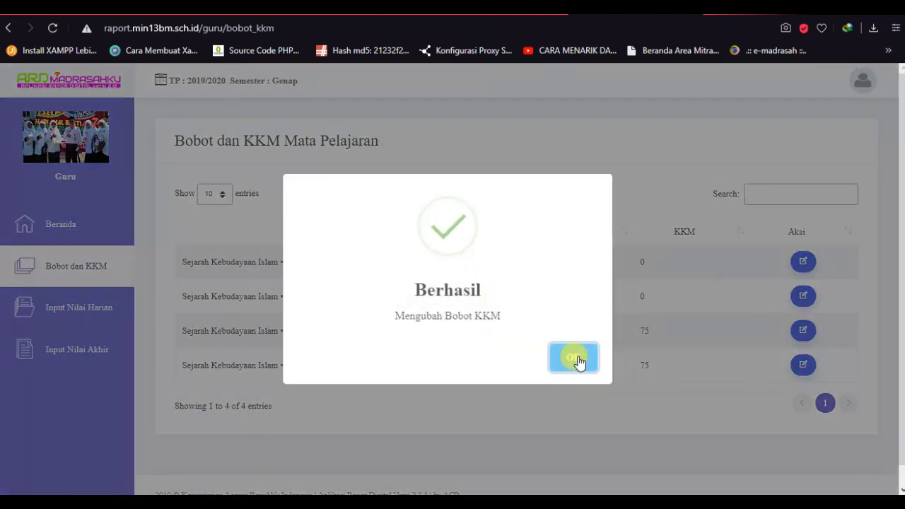
{"action": "left_click", "coordinate": [571, 356]}
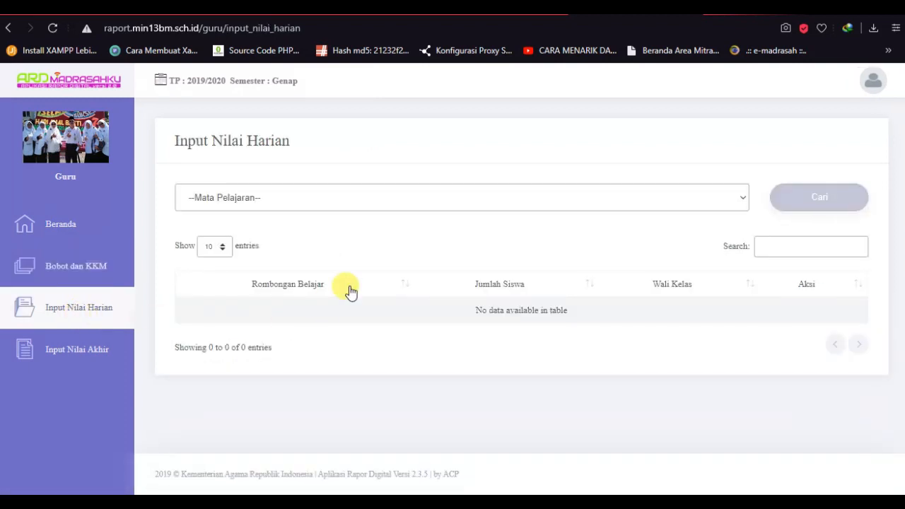
- In the daily grade input, look up Sejarah Kebudayaan Islam class 6 and open grade entry for its class group
{"action": "left_click", "coordinate": [327, 202]}
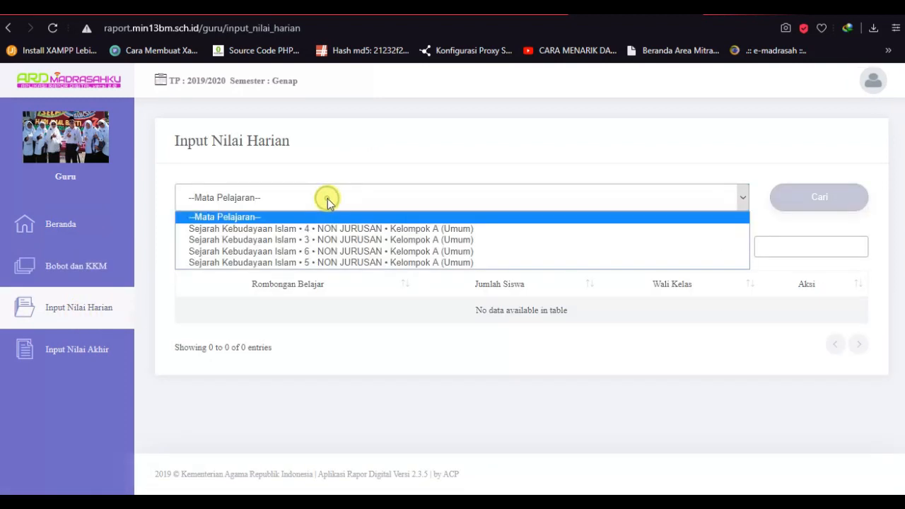
{"action": "left_click", "coordinate": [413, 256]}
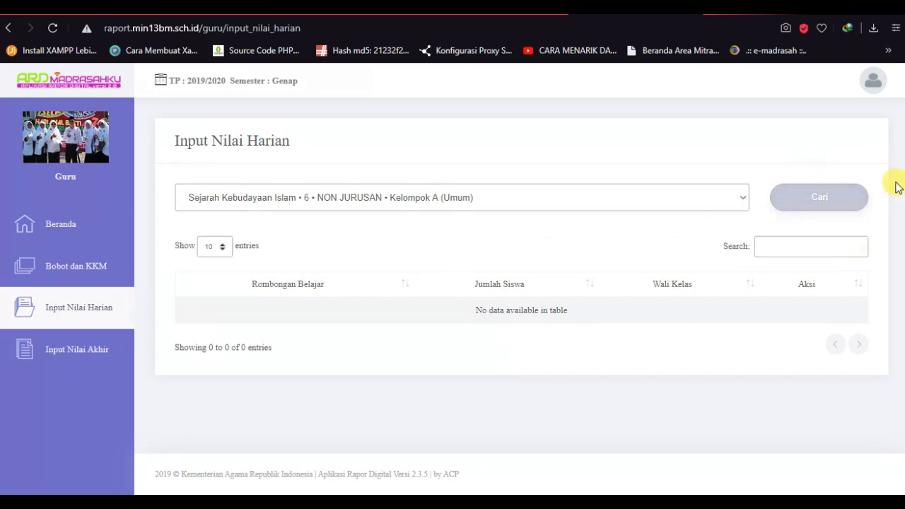
{"action": "left_click", "coordinate": [819, 199]}
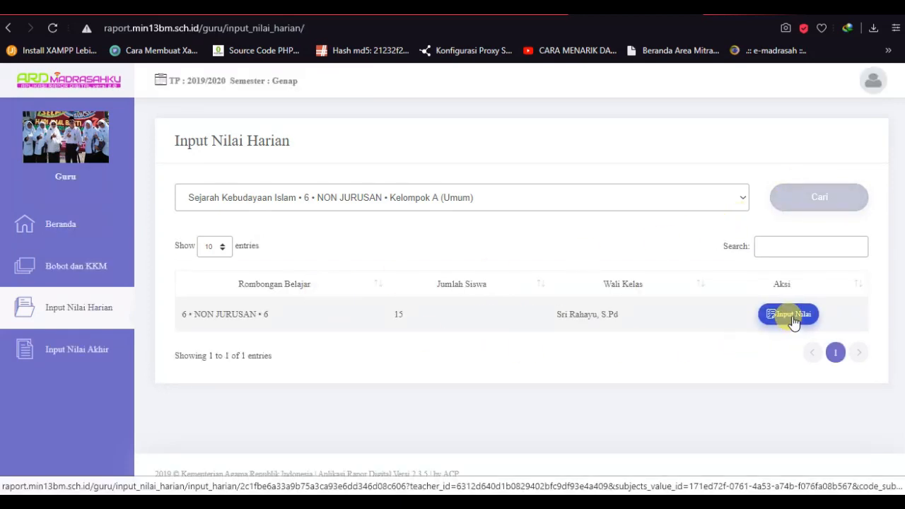
{"action": "left_click", "coordinate": [791, 316]}
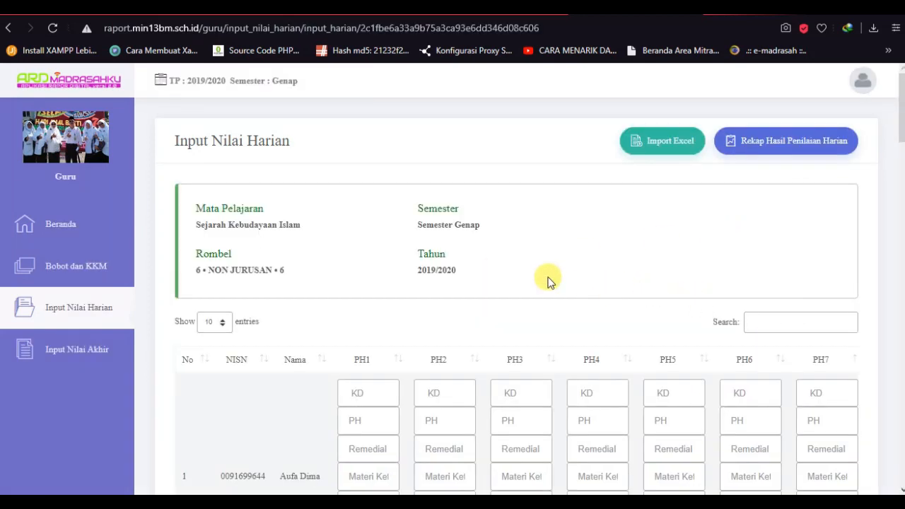
- Examine the daily grade table, covering each student's score fields from KD to Portofolio across columns PH1 to PH15
{"action": "scroll", "coordinate": [548, 281], "scroll_direction": "down", "scroll_amount": 2}
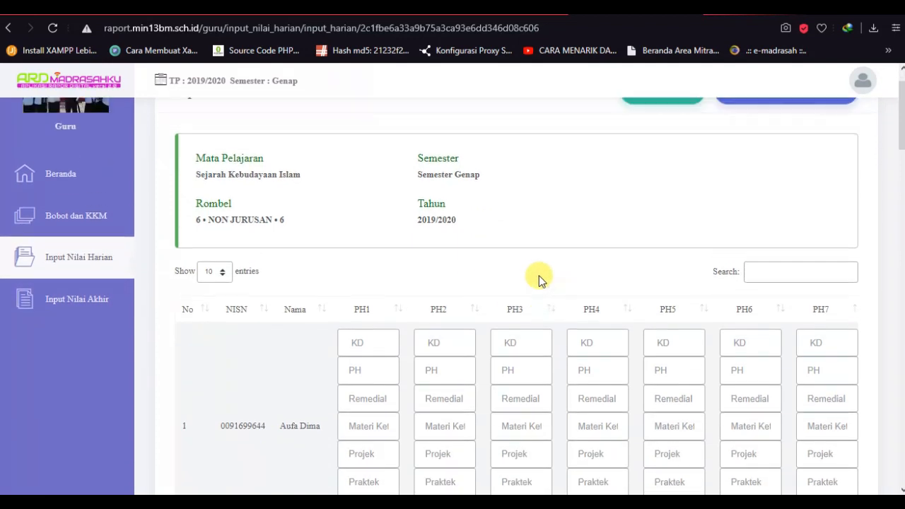
{"action": "scroll", "coordinate": [539, 280], "scroll_direction": "up", "scroll_amount": 2}
{"action": "scroll", "coordinate": [497, 301], "scroll_direction": "down", "scroll_amount": 1}
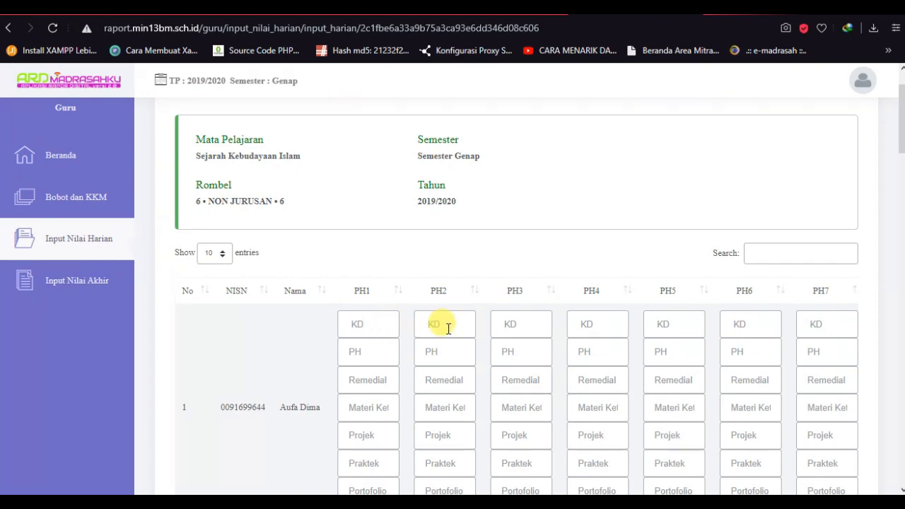
{"action": "scroll", "coordinate": [749, 324], "scroll_direction": "down", "scroll_amount": 16}
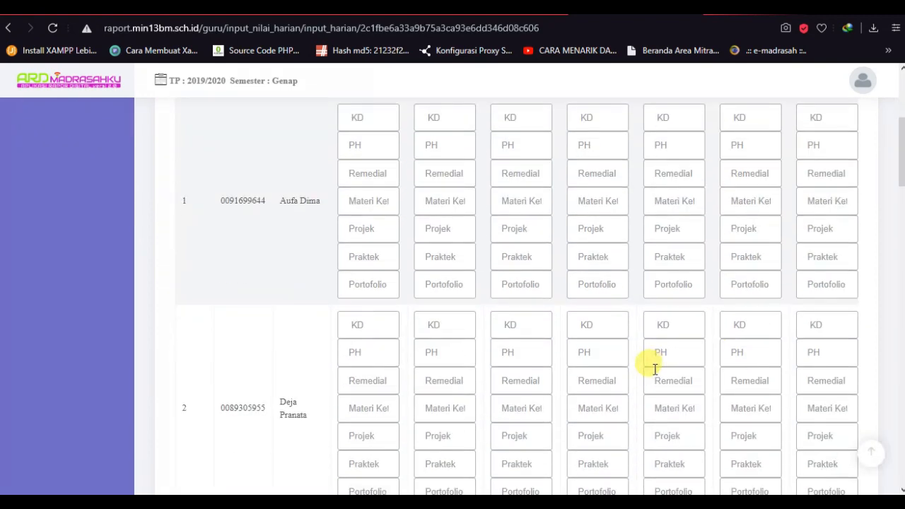
{"action": "scroll", "coordinate": [449, 463], "scroll_direction": "down", "scroll_amount": 10}
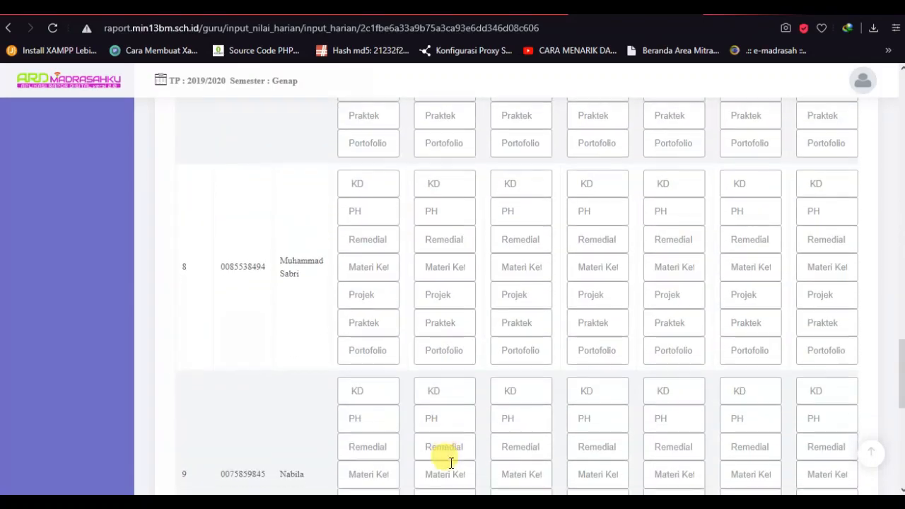
{"action": "left_click_drag", "start_coordinate": [479, 347], "coordinate": [832, 347]}
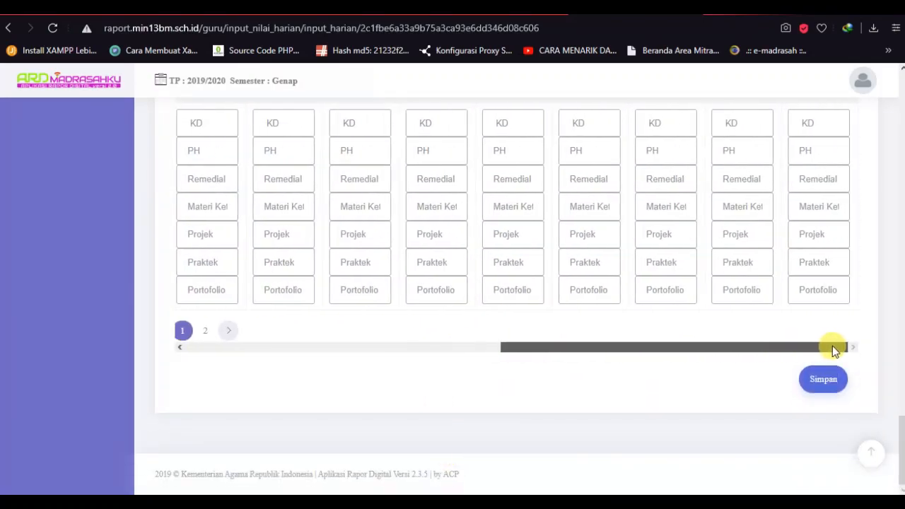
{"action": "scroll", "coordinate": [804, 239], "scroll_direction": "up", "scroll_amount": 8}
{"action": "scroll", "coordinate": [803, 207], "scroll_direction": "up", "scroll_amount": 10}
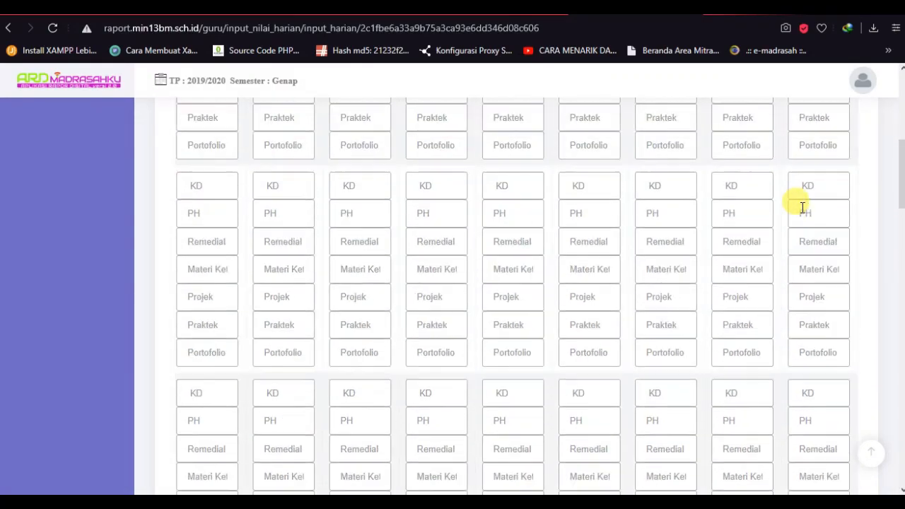
{"action": "scroll", "coordinate": [804, 208], "scroll_direction": "down", "scroll_amount": 2}
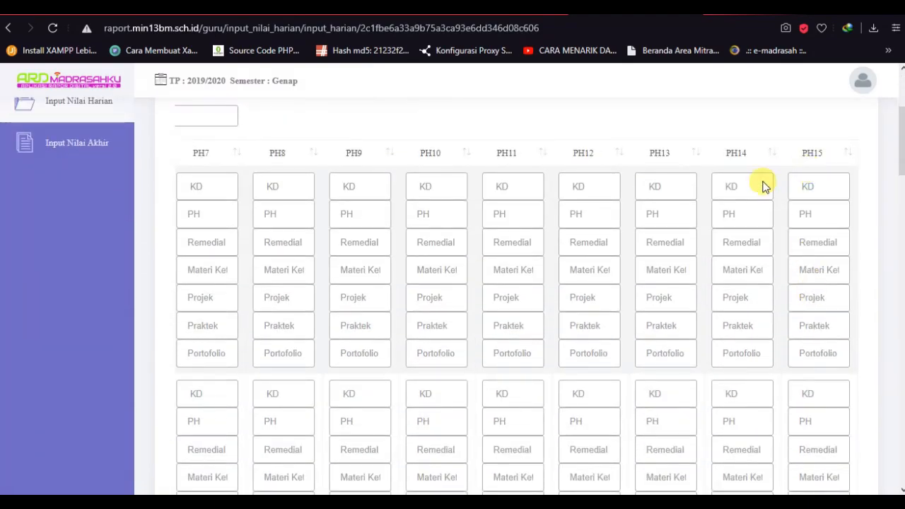
{"action": "scroll", "coordinate": [535, 305], "scroll_direction": "down", "scroll_amount": 6}
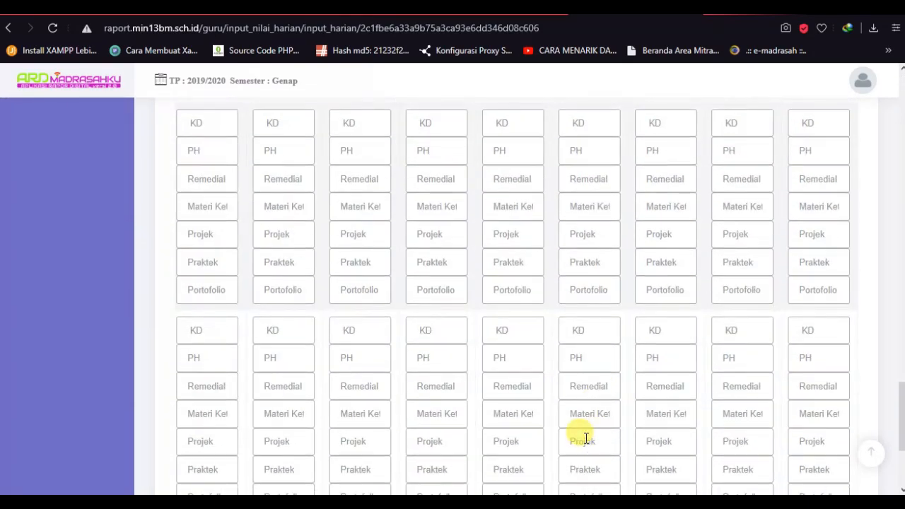
{"action": "scroll", "coordinate": [586, 439], "scroll_direction": "down", "scroll_amount": 3}
{"action": "left_click_drag", "start_coordinate": [657, 347], "coordinate": [275, 348]}
{"action": "scroll", "coordinate": [466, 318], "scroll_direction": "up", "scroll_amount": 4}
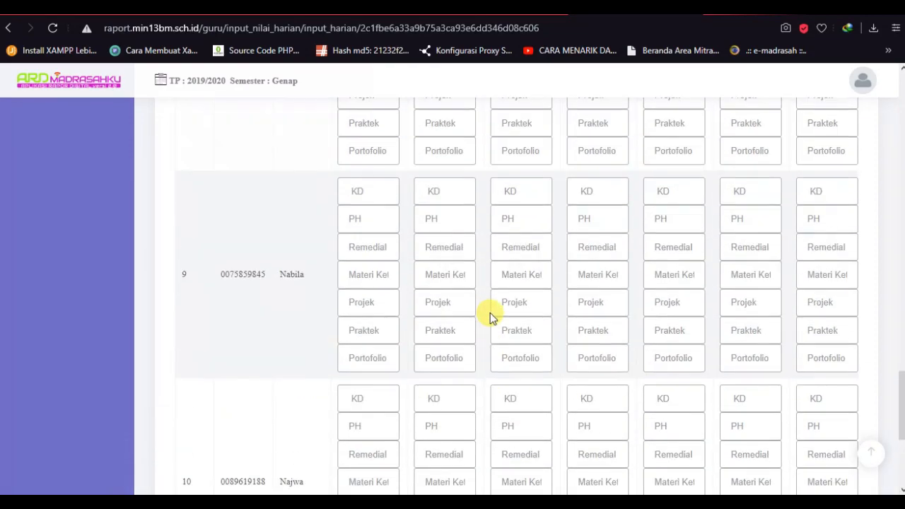
{"action": "scroll", "coordinate": [494, 316], "scroll_direction": "up", "scroll_amount": 10}
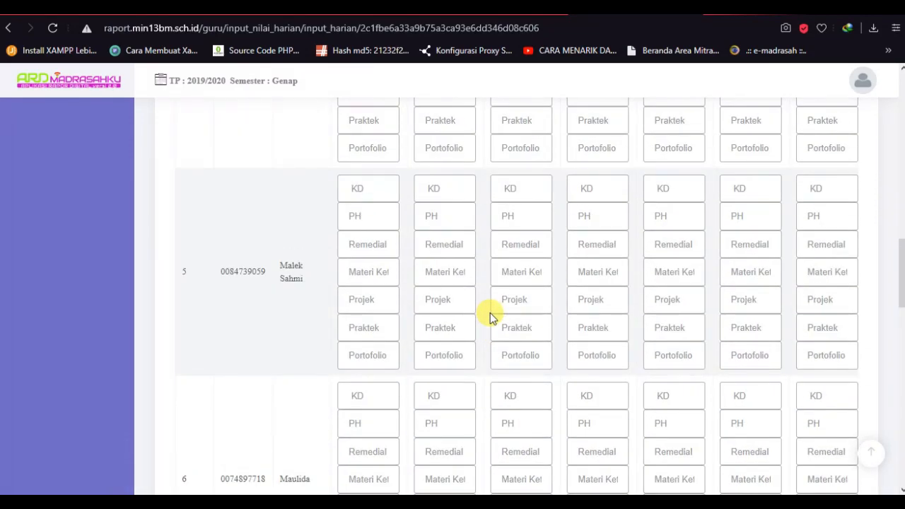
{"action": "scroll", "coordinate": [489, 315], "scroll_direction": "up", "scroll_amount": 12}
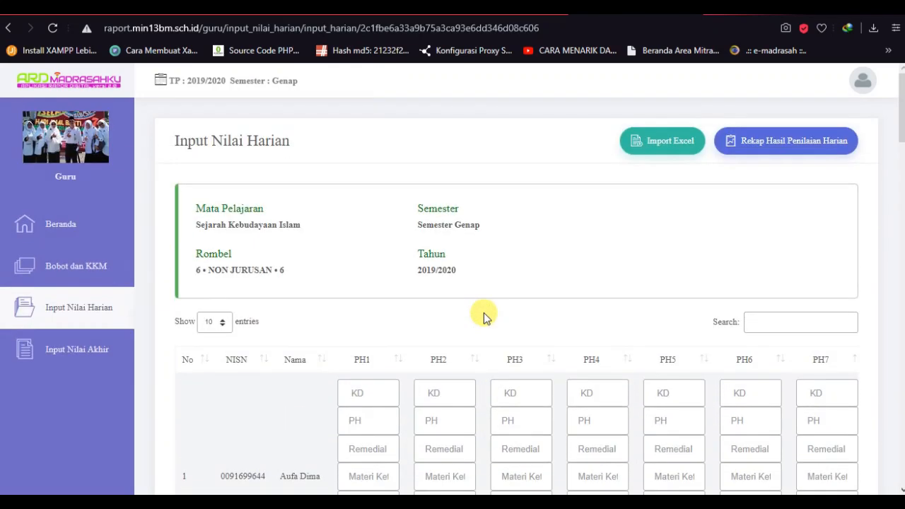
{"action": "scroll", "coordinate": [485, 315], "scroll_direction": "down", "scroll_amount": 2}
{"action": "left_click", "coordinate": [438, 259]}
{"action": "scroll", "coordinate": [660, 304], "scroll_direction": "up", "scroll_amount": 1}
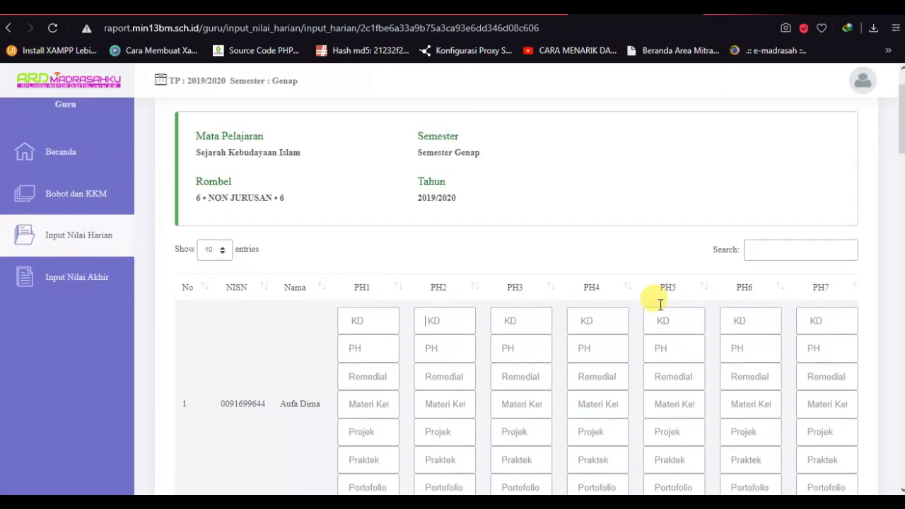
{"action": "scroll", "coordinate": [660, 305], "scroll_direction": "up", "scroll_amount": 1}
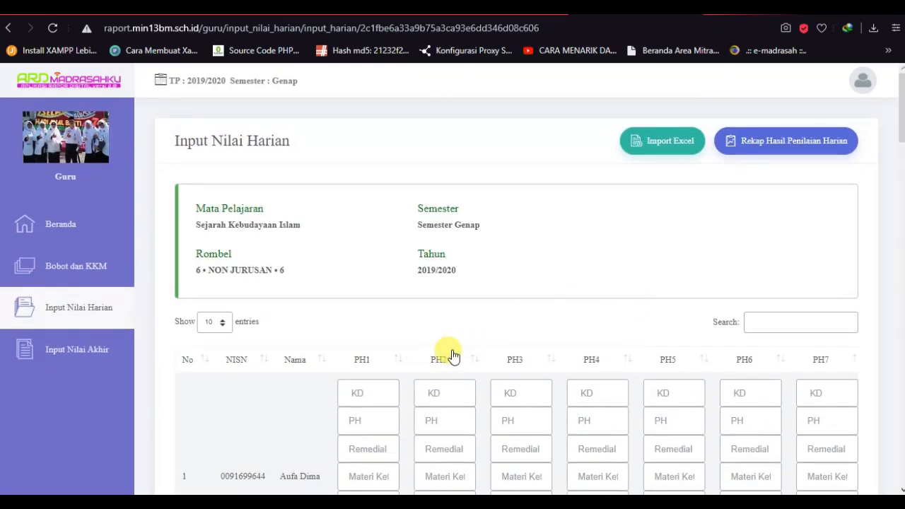
- Download the Excel template for the daily grades through the Excel import and open Nilai_SKI_6_NONJURUSAN_6.xls in Excel
{"action": "left_click", "coordinate": [668, 155]}
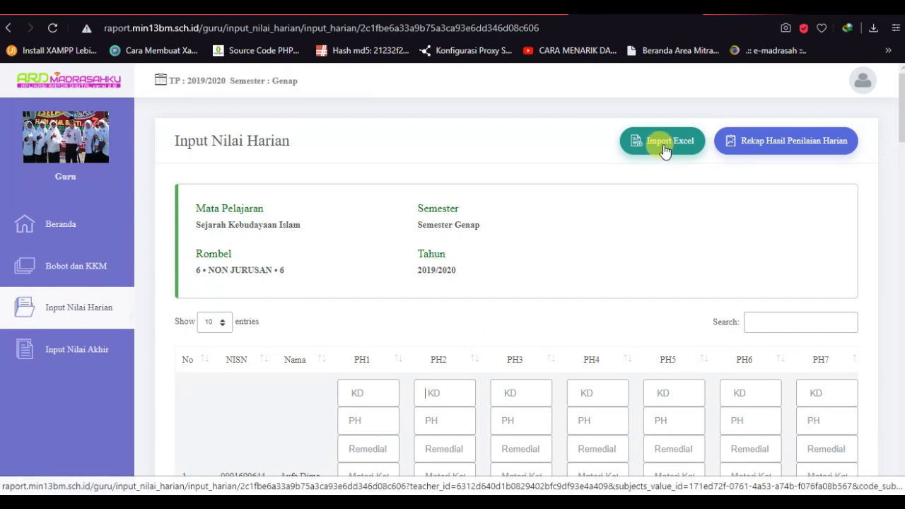
{"action": "left_click", "coordinate": [660, 145]}
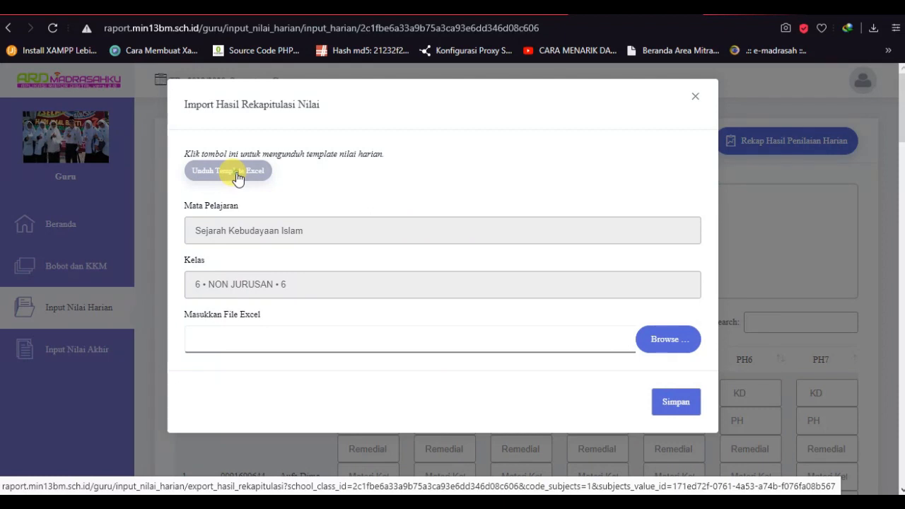
{"action": "left_click", "coordinate": [238, 178]}
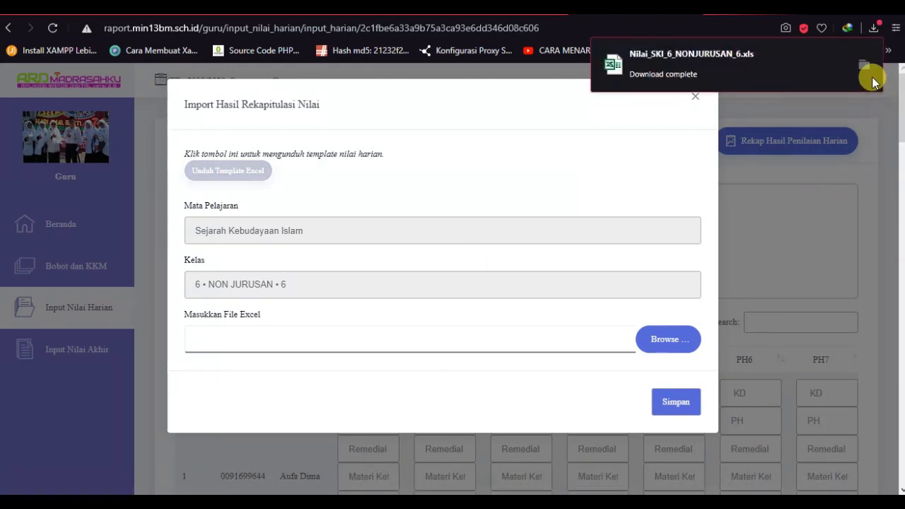
{"action": "left_click", "coordinate": [866, 66]}
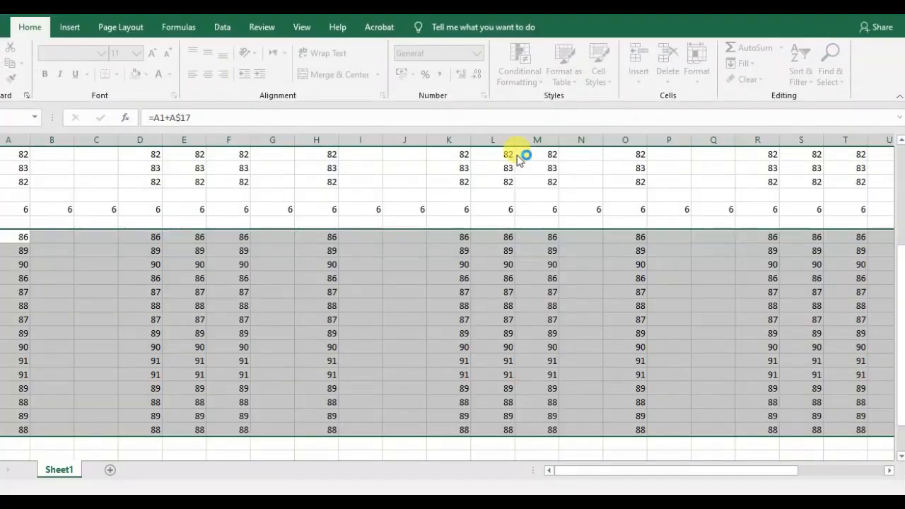
{"action": "left_click", "coordinate": [515, 154]}
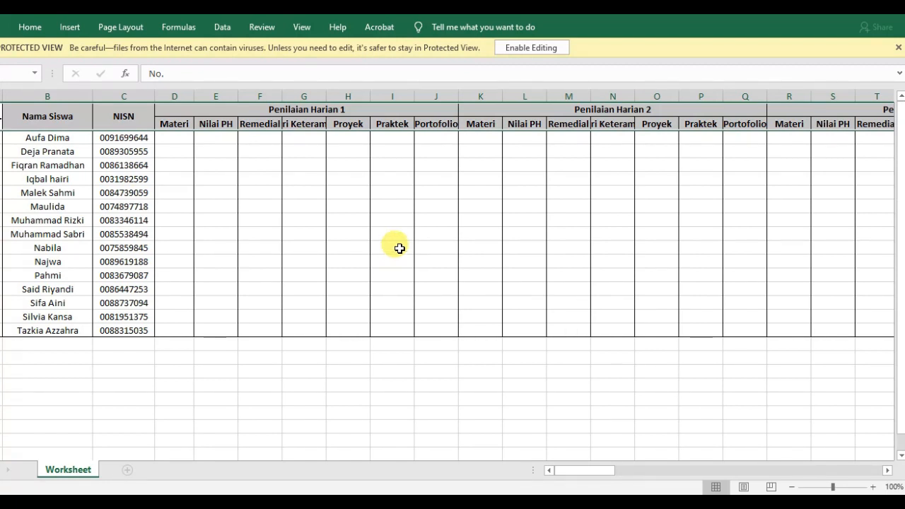
- Enable editing of the downloaded template and unprotect its worksheet
{"action": "left_click", "coordinate": [530, 48]}
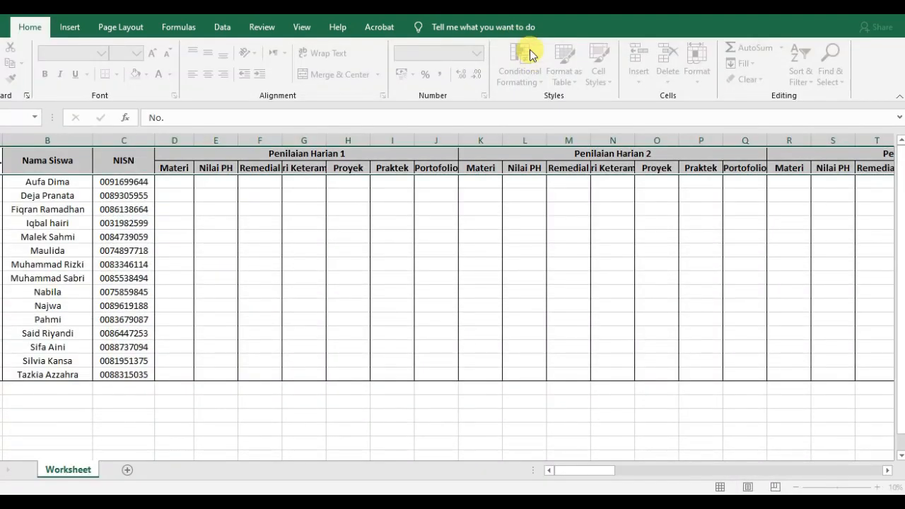
{"action": "right_click", "coordinate": [66, 472]}
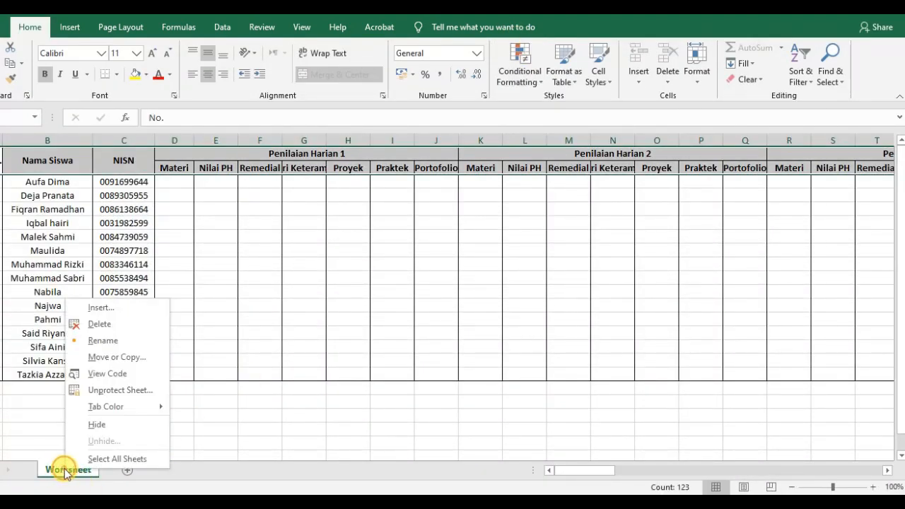
{"action": "left_click", "coordinate": [106, 396]}
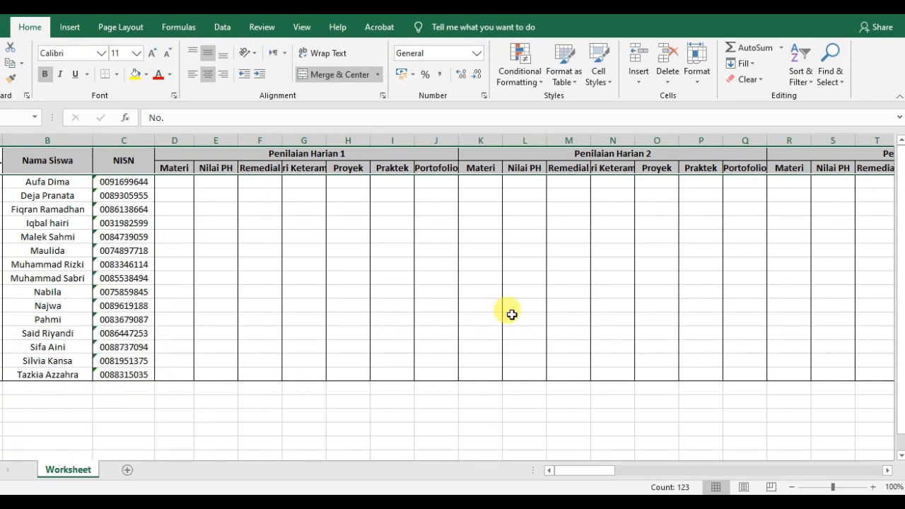
- Examine the score columns under Penilaian Harian 1, from Materi and Nilai PH through Proyek, Praktek and Portofolio
{"action": "left_click", "coordinate": [220, 183]}
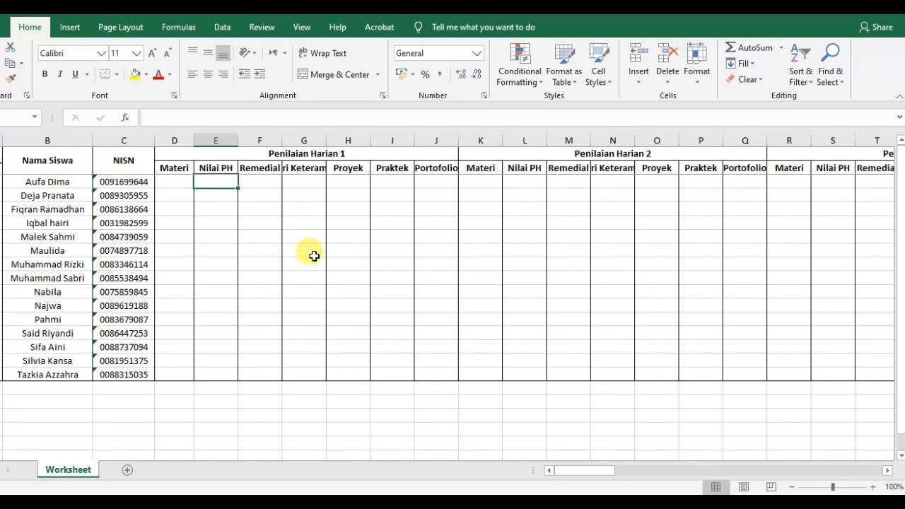
{"action": "left_click", "coordinate": [177, 183]}
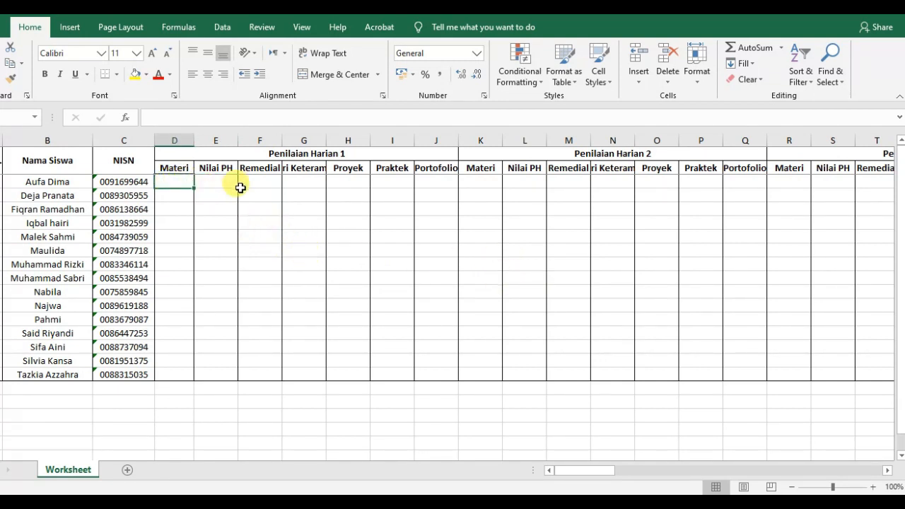
{"action": "left_click", "coordinate": [274, 182]}
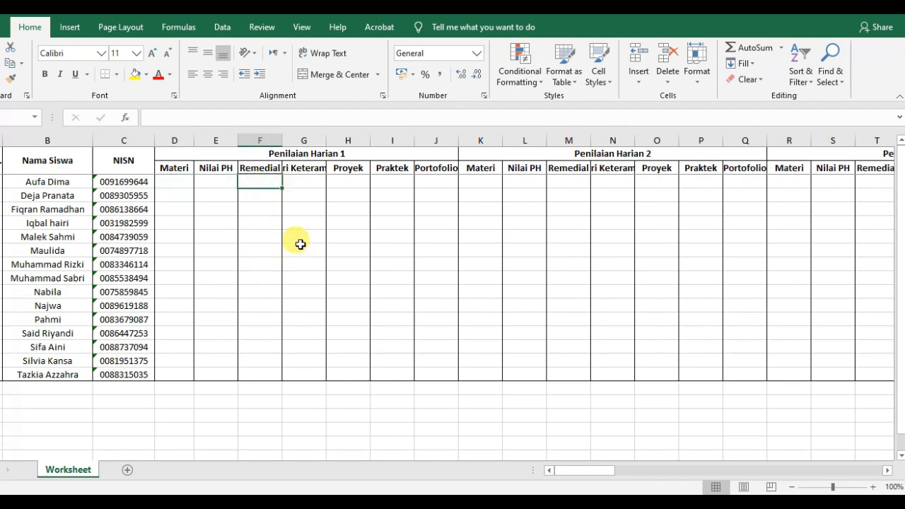
{"action": "left_click", "coordinate": [216, 179]}
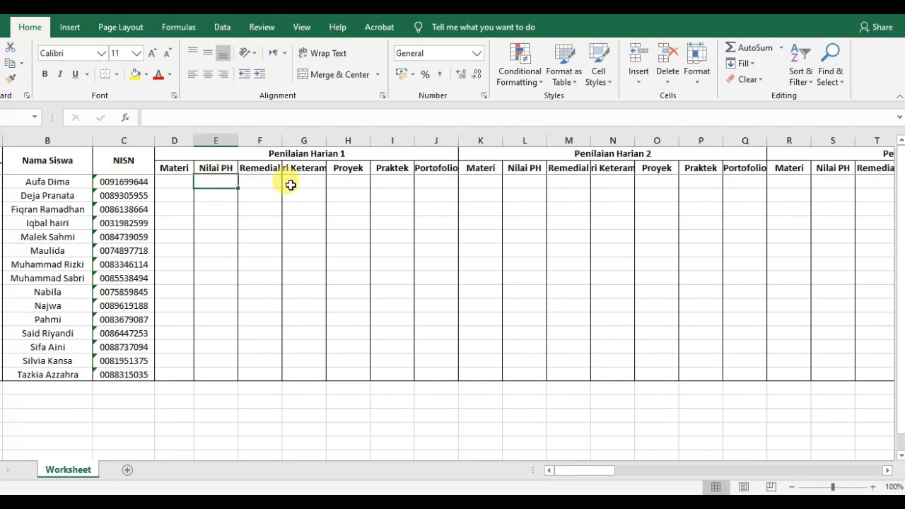
{"action": "left_click", "coordinate": [341, 182]}
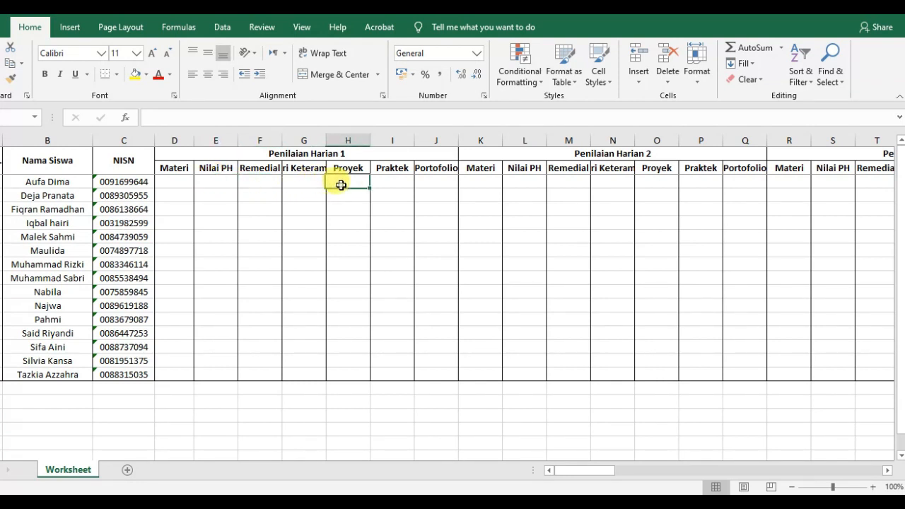
{"action": "left_click", "coordinate": [387, 181]}
{"action": "left_click", "coordinate": [424, 185]}
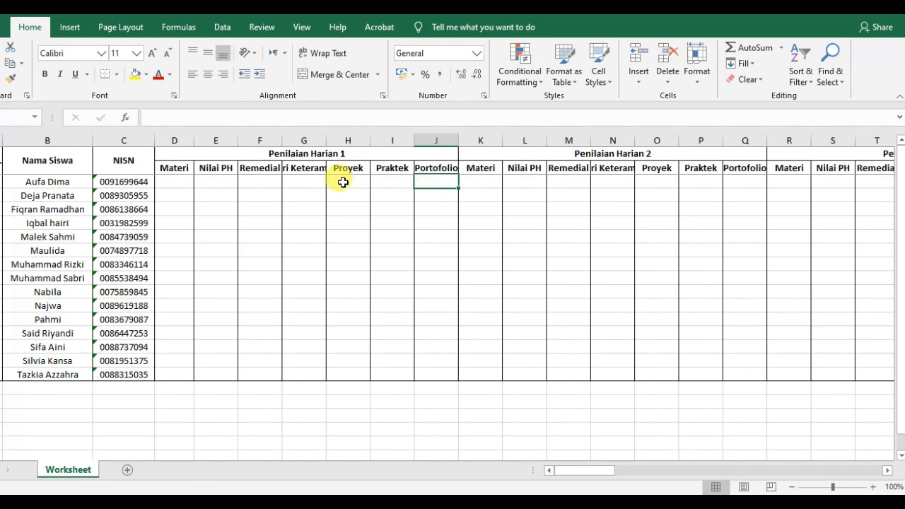
{"action": "left_click_drag", "start_coordinate": [343, 181], "coordinate": [436, 183]}
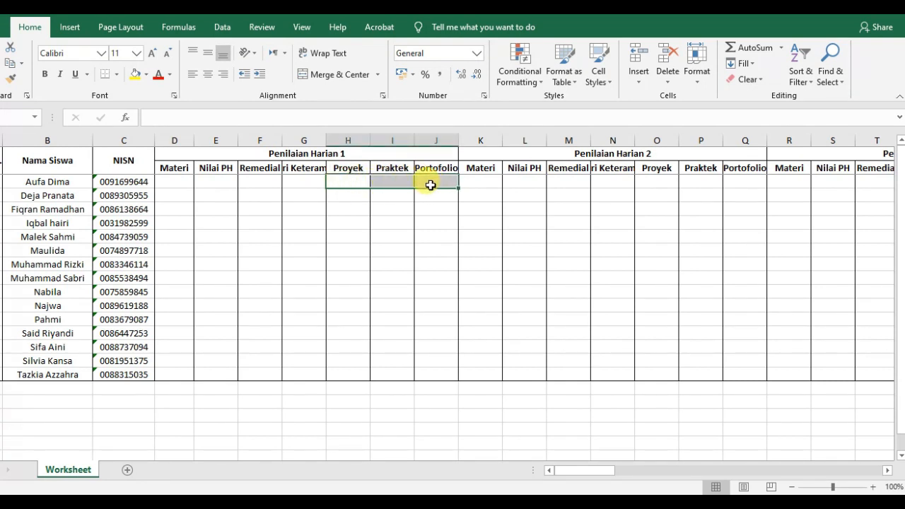
{"action": "left_click", "coordinate": [353, 184]}
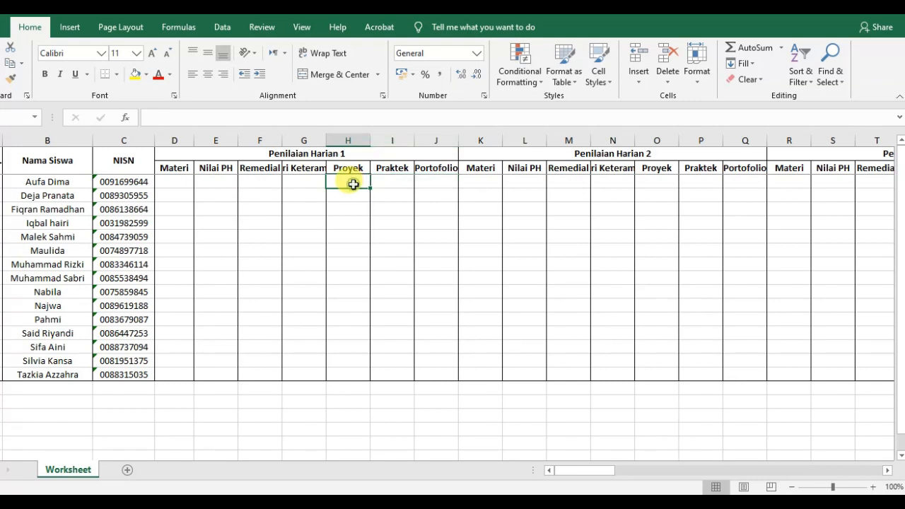
{"action": "left_click", "coordinate": [429, 183]}
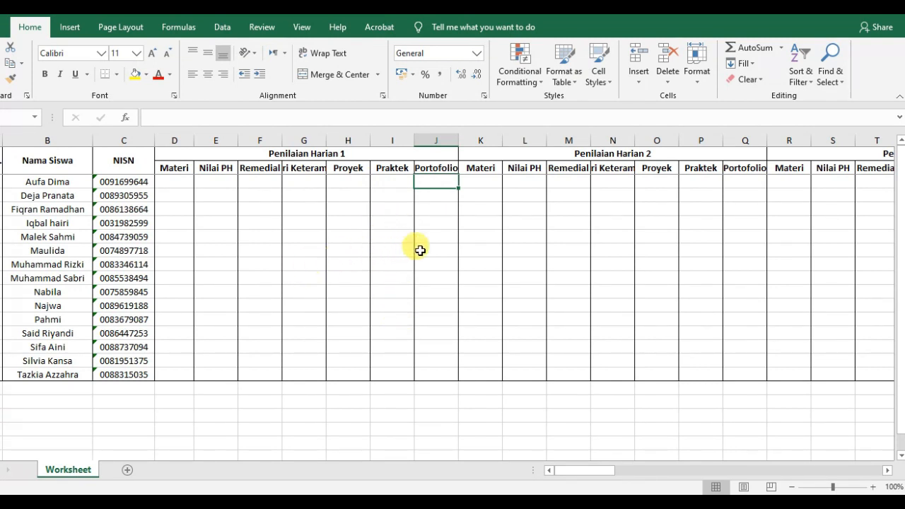
- Paste the prepared scores from the first student's Nilai PH cell, filling Nilai PH, Proyek and Portofolio for Penilaian Harian 1 and 2
{"action": "left_click", "coordinate": [218, 182]}
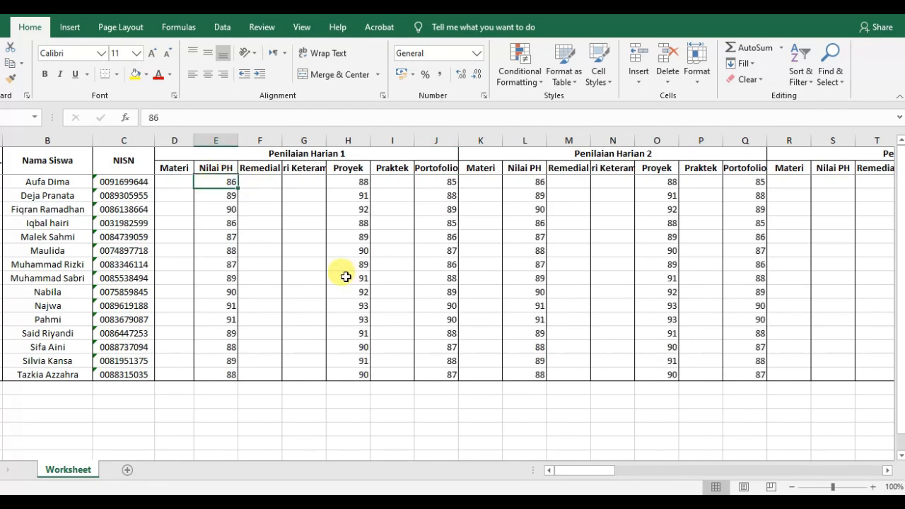
{"action": "left_click", "coordinate": [223, 205]}
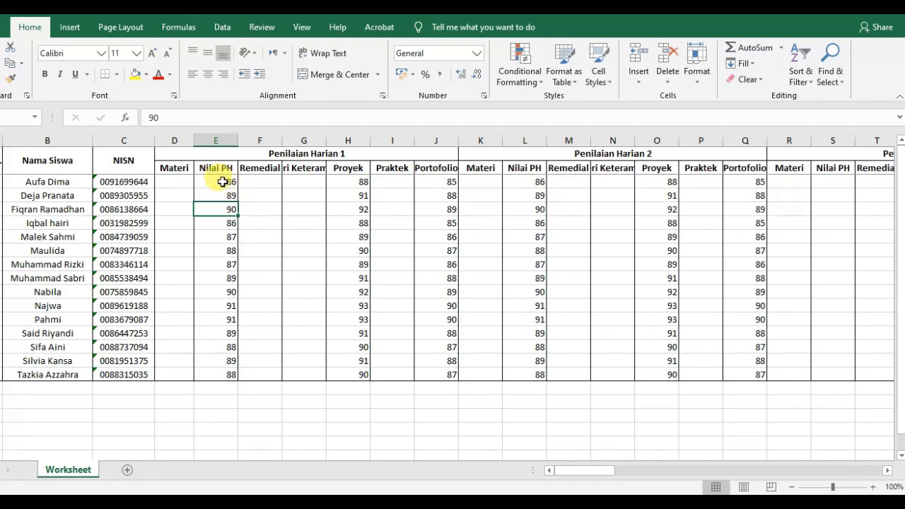
{"action": "left_click", "coordinate": [276, 154]}
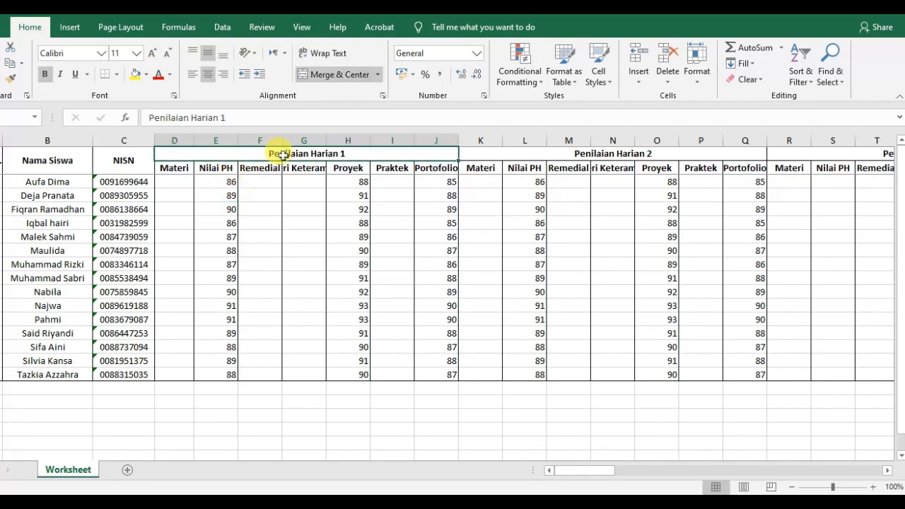
{"action": "left_click", "coordinate": [613, 157]}
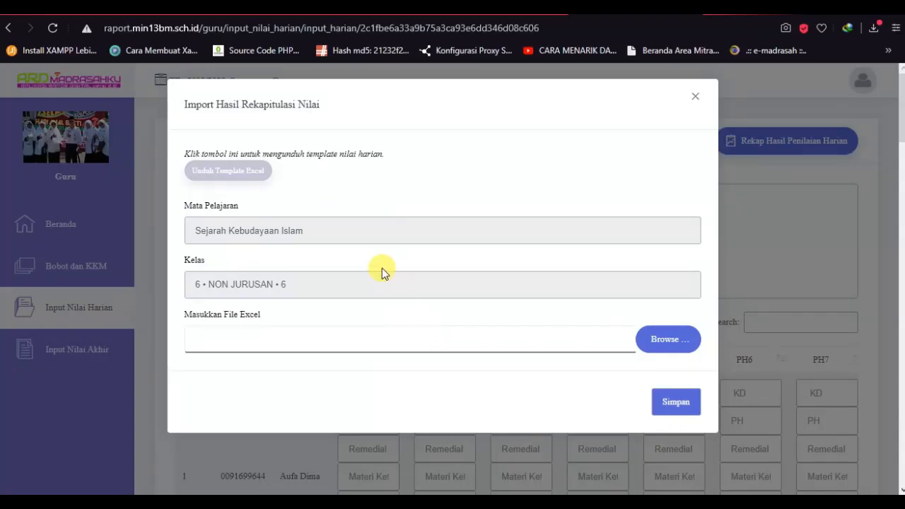
- Import the filled-in Nilai_SKI_6_NONJURUSAN_6.xls file into the daily grades on the report site and acknowledge the confirmation
{"action": "left_click", "coordinate": [668, 339]}
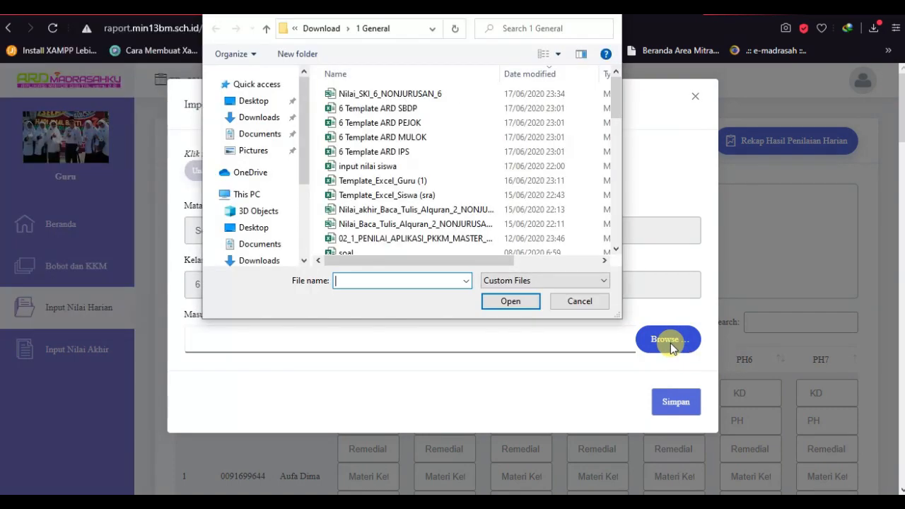
{"action": "left_click", "coordinate": [382, 94]}
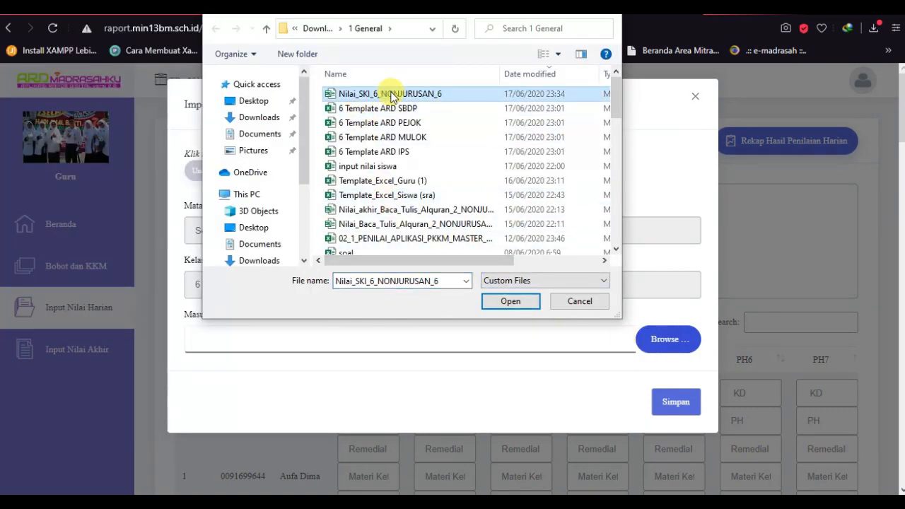
{"action": "double_click", "coordinate": [391, 95]}
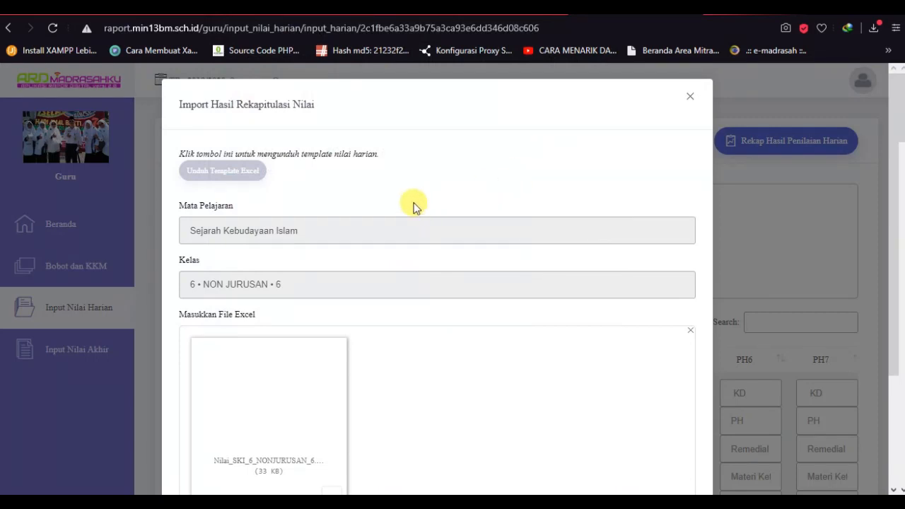
{"action": "scroll", "coordinate": [412, 208], "scroll_direction": "down", "scroll_amount": 5}
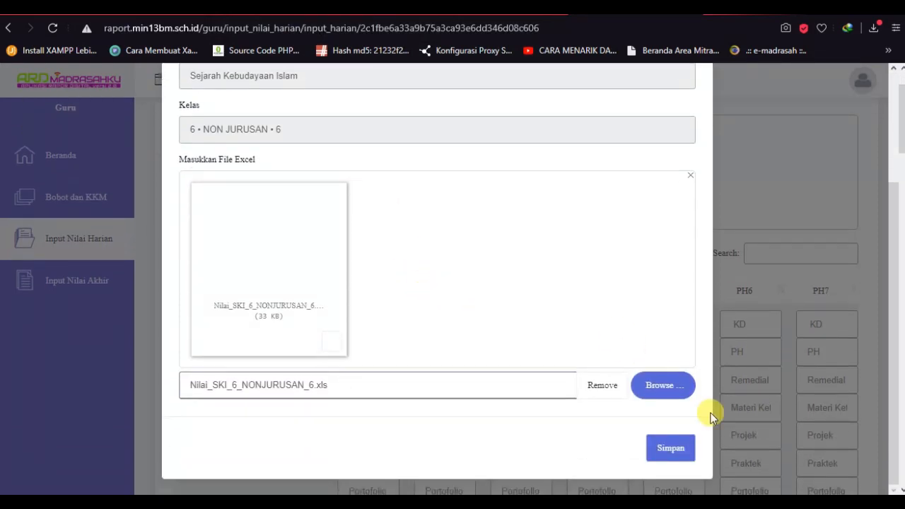
{"action": "left_click", "coordinate": [664, 451]}
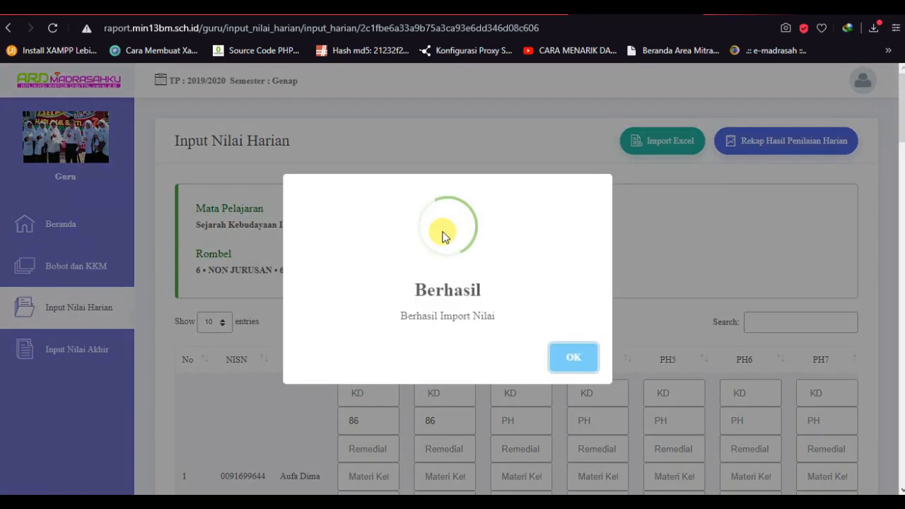
{"action": "left_click", "coordinate": [576, 359]}
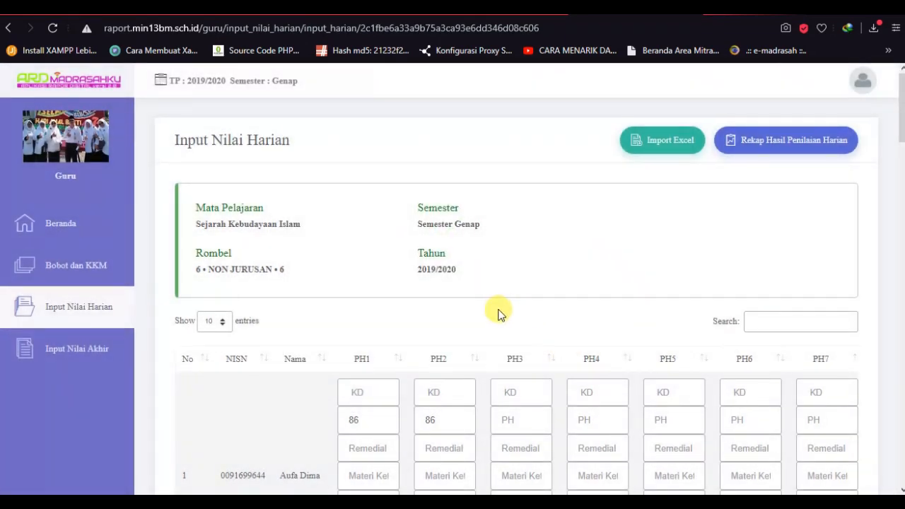
- Show 100 entries in the daily grade table, check the imported scores down to the last student, and save them
{"action": "scroll", "coordinate": [354, 290], "scroll_direction": "down", "scroll_amount": 1}
{"action": "left_click", "coordinate": [209, 252]}
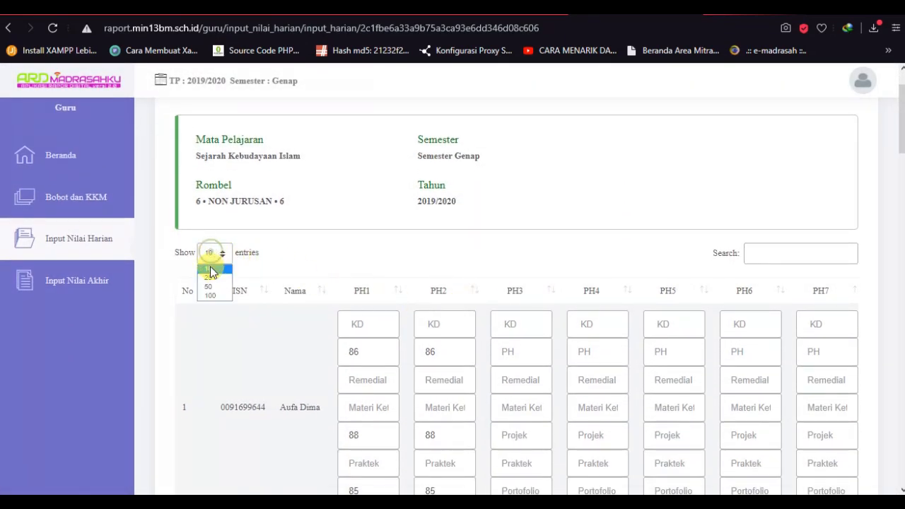
{"action": "left_click", "coordinate": [216, 296]}
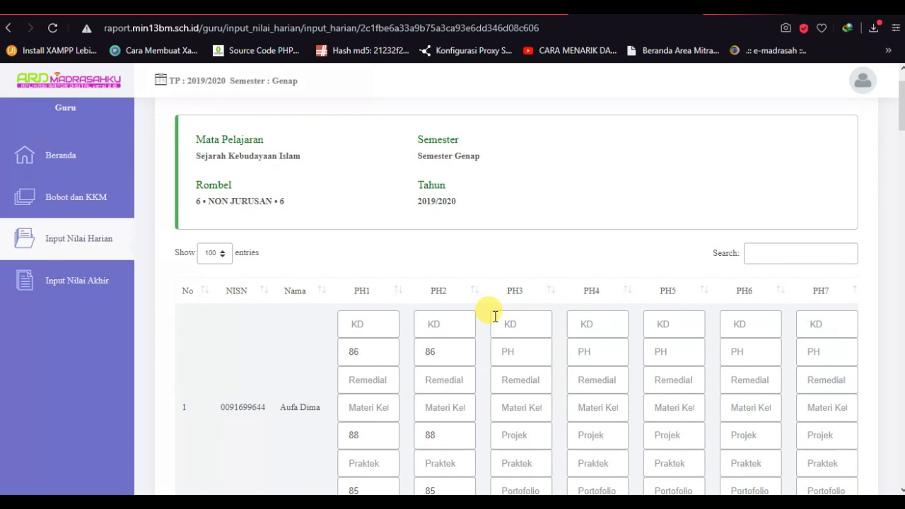
{"action": "scroll", "coordinate": [494, 316], "scroll_direction": "down", "scroll_amount": 4}
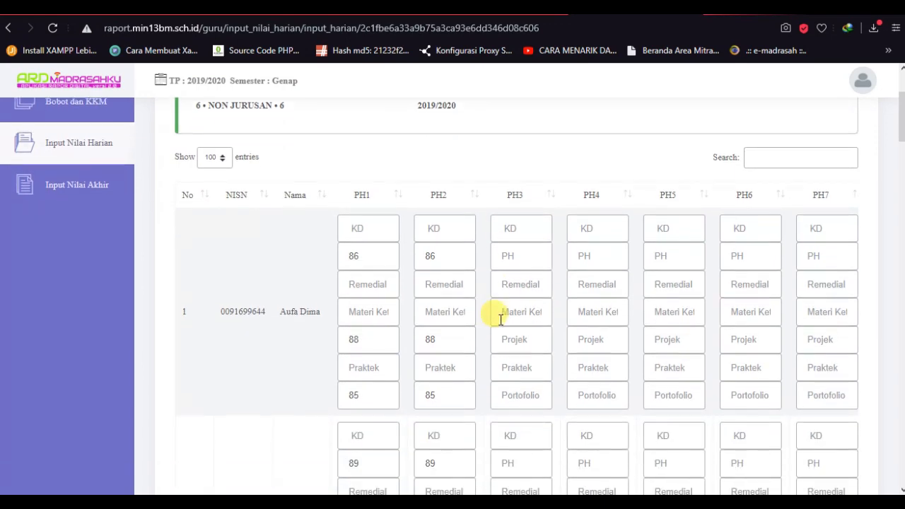
{"action": "scroll", "coordinate": [492, 316], "scroll_direction": "down", "scroll_amount": 12}
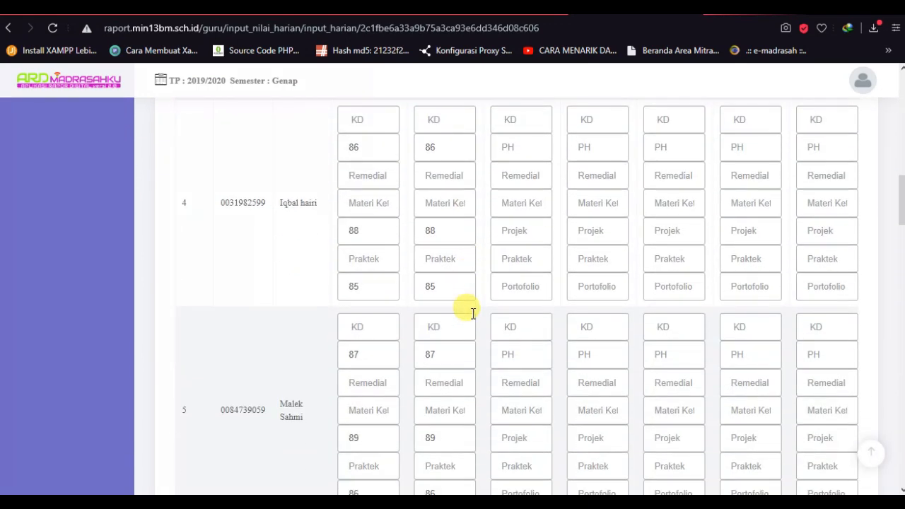
{"action": "scroll", "coordinate": [473, 314], "scroll_direction": "down", "scroll_amount": 12}
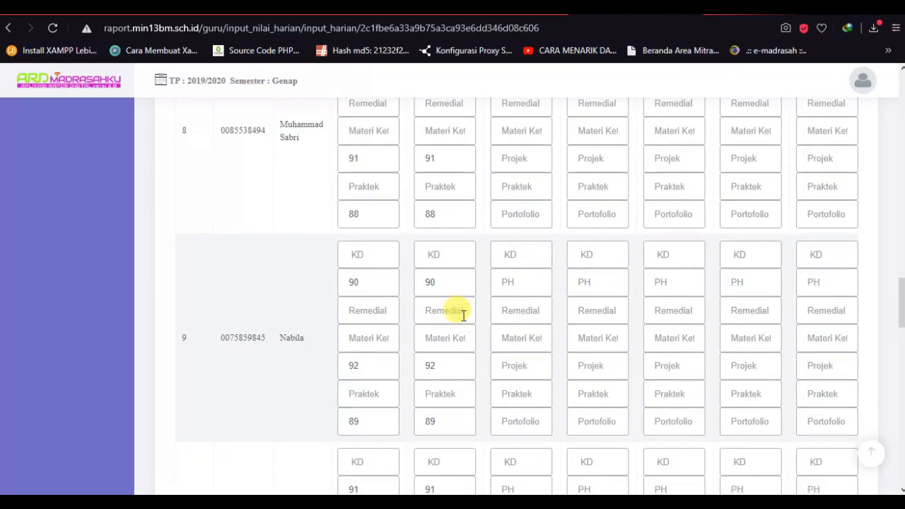
{"action": "scroll", "coordinate": [463, 314], "scroll_direction": "down", "scroll_amount": 15}
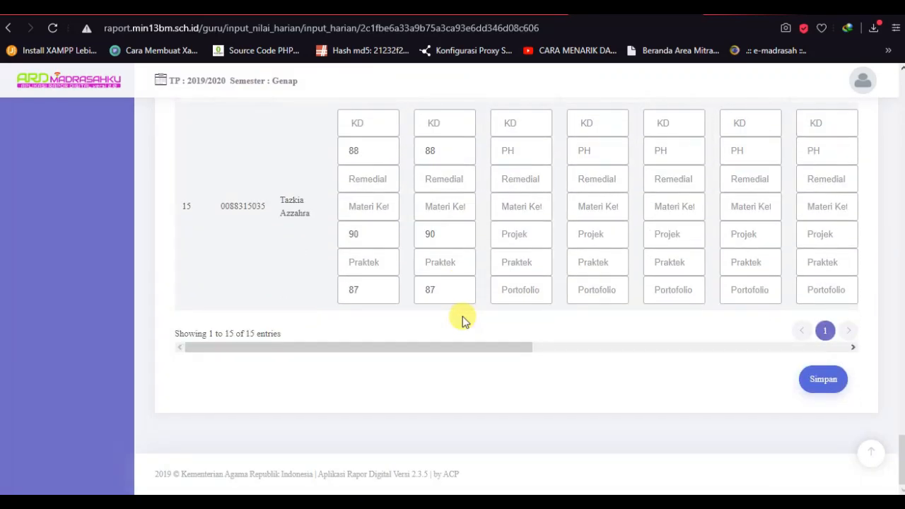
{"action": "left_click", "coordinate": [819, 380]}
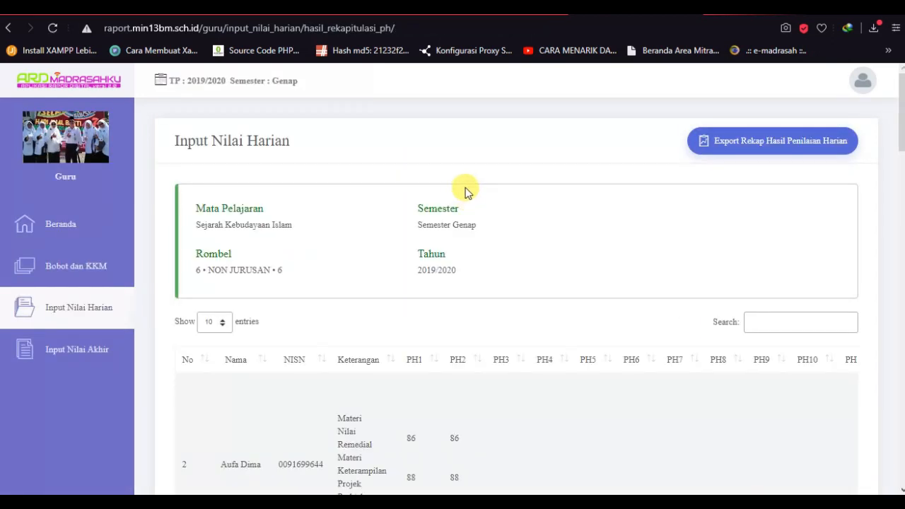
- Check the PH1 and PH2 scores of the first students in the daily grade recap
{"action": "scroll", "coordinate": [406, 292], "scroll_direction": "down", "scroll_amount": 1}
{"action": "scroll", "coordinate": [407, 292], "scroll_direction": "down", "scroll_amount": 2}
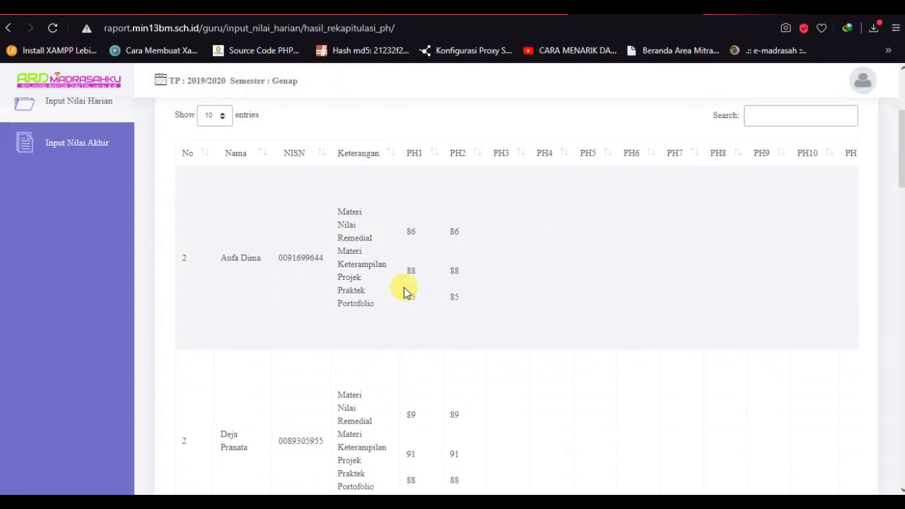
{"action": "scroll", "coordinate": [471, 295], "scroll_direction": "up", "scroll_amount": 3}
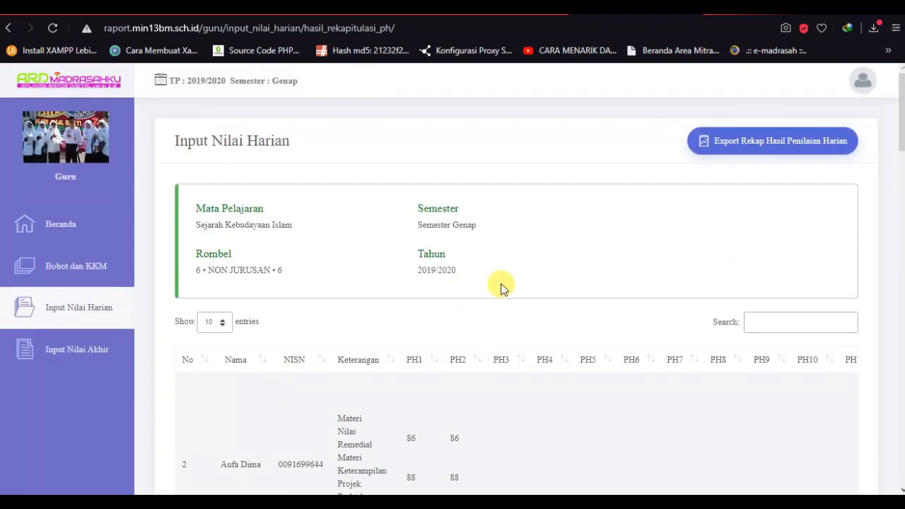
- Find Sejarah Kebudayaan Islam • 6 • NON JURUSAN • Kelompok A (Umum) under Input Nilai Akhir and open its class's final grade entry
{"action": "left_click", "coordinate": [83, 359]}
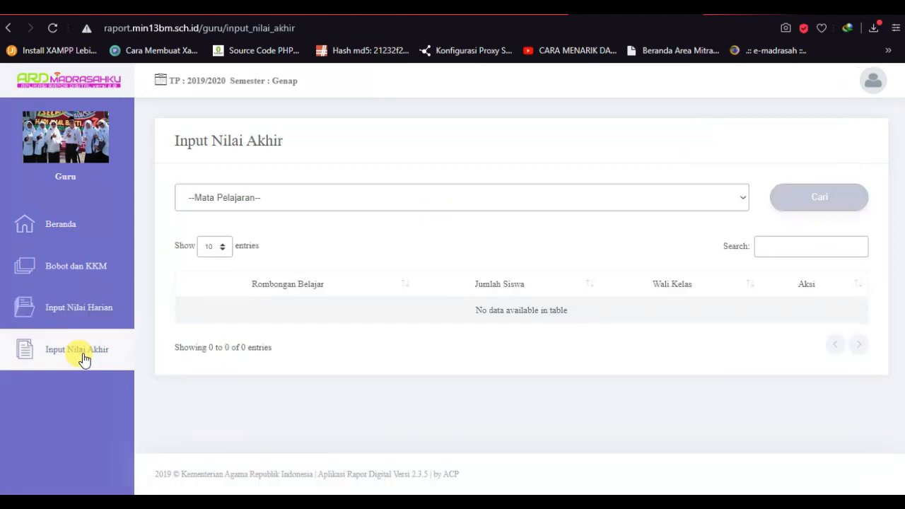
{"action": "left_click", "coordinate": [435, 198]}
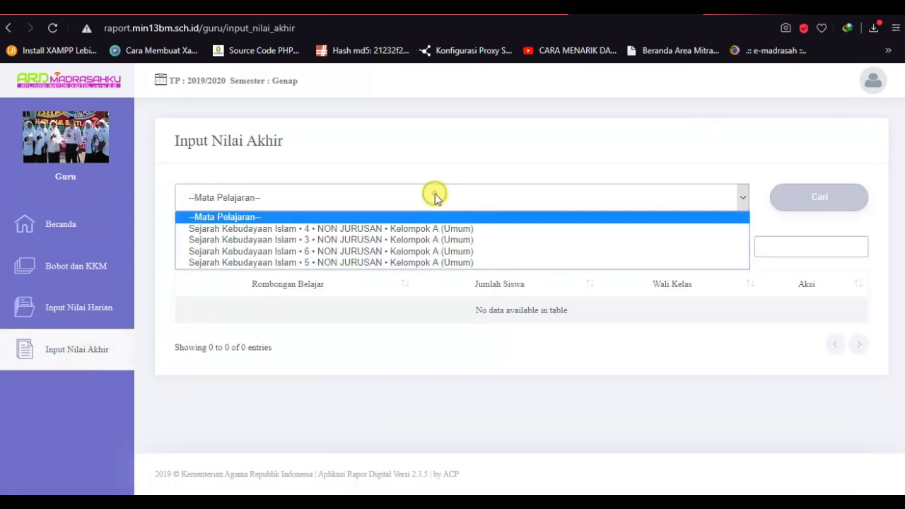
{"action": "left_click", "coordinate": [409, 252]}
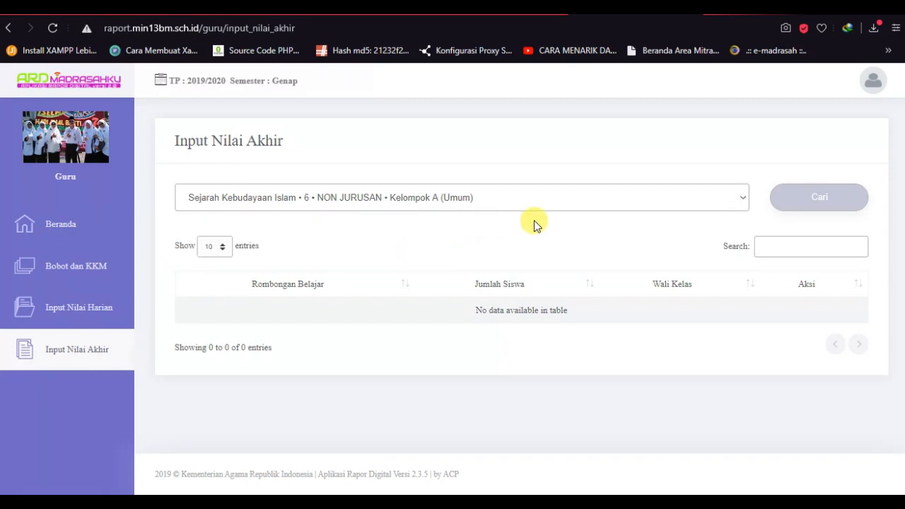
{"action": "left_click", "coordinate": [825, 201]}
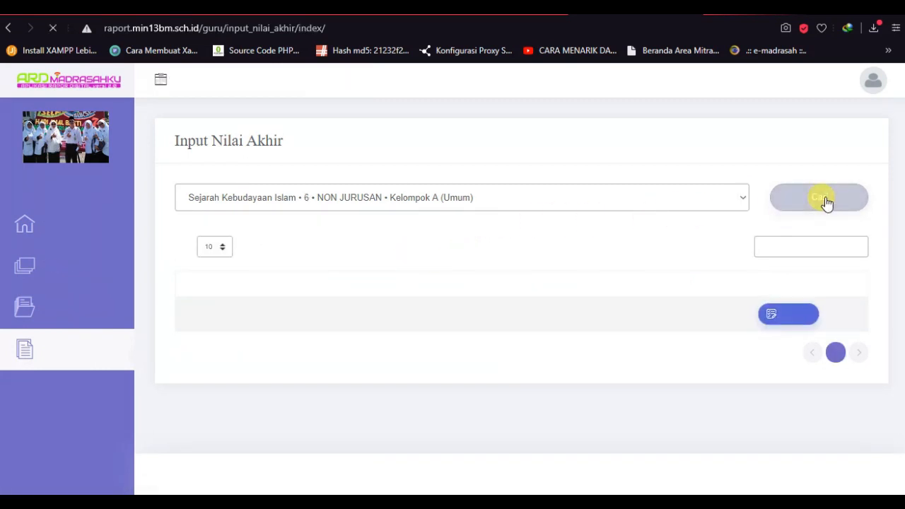
{"action": "left_click", "coordinate": [786, 314]}
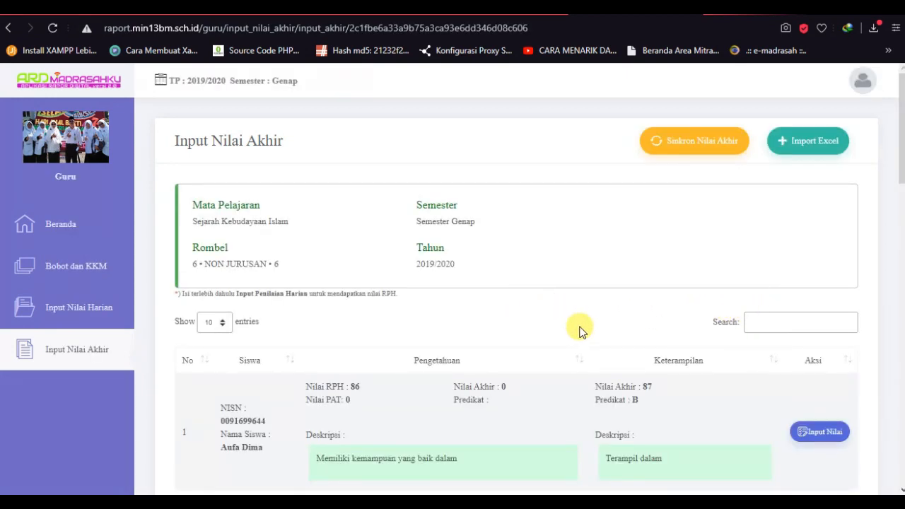
- Look over the final grade list, download the Excel import template Nilai_akhir_SKI_6_NONJURUSAN_6.xls and open it
{"action": "scroll", "coordinate": [582, 331], "scroll_direction": "down", "scroll_amount": 1}
{"action": "scroll", "coordinate": [578, 332], "scroll_direction": "up", "scroll_amount": 1}
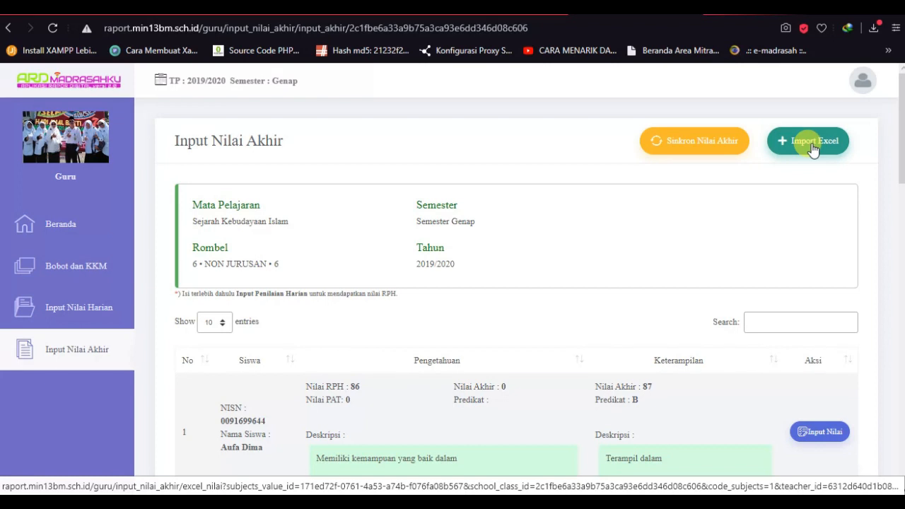
{"action": "scroll", "coordinate": [613, 357], "scroll_direction": "down", "scroll_amount": 3}
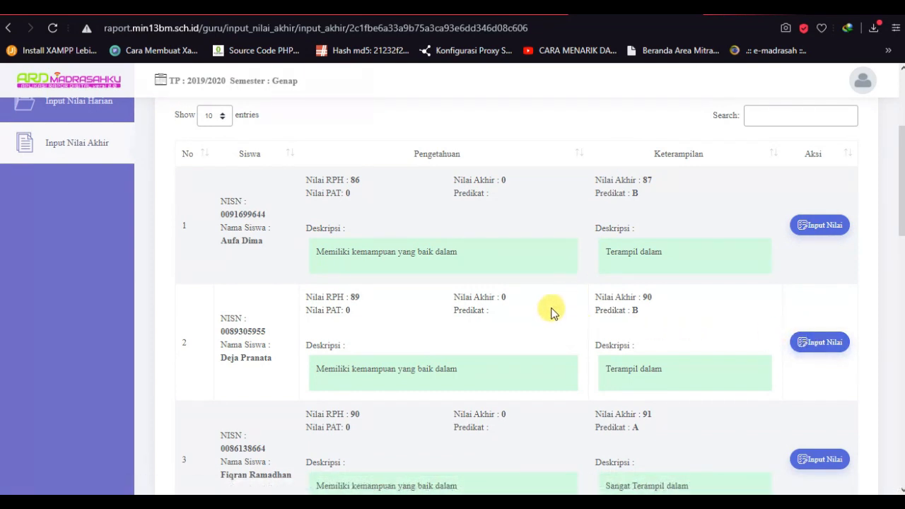
{"action": "scroll", "coordinate": [545, 297], "scroll_direction": "up", "scroll_amount": 3}
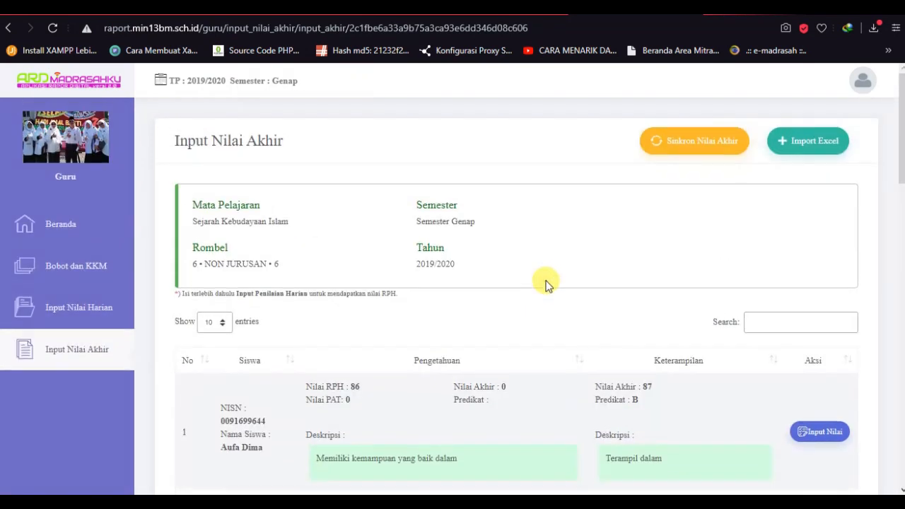
{"action": "left_click", "coordinate": [814, 145]}
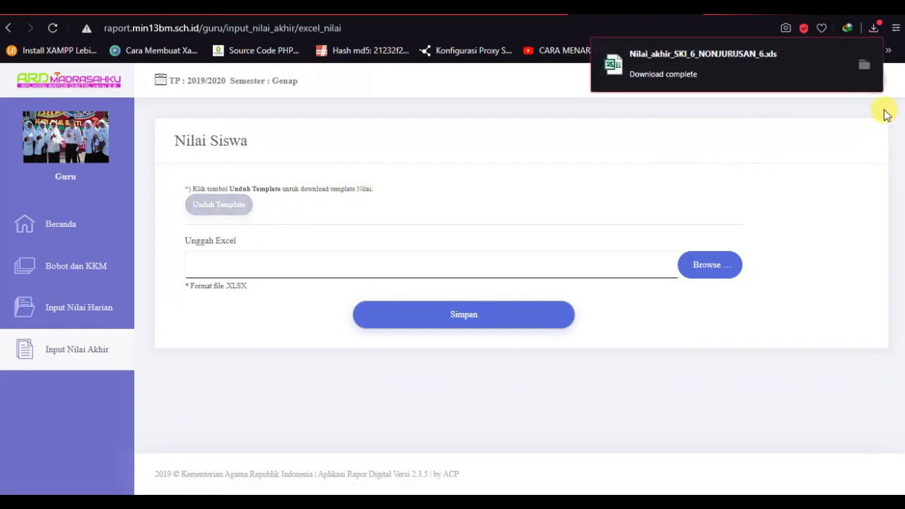
{"action": "left_click", "coordinate": [866, 66]}
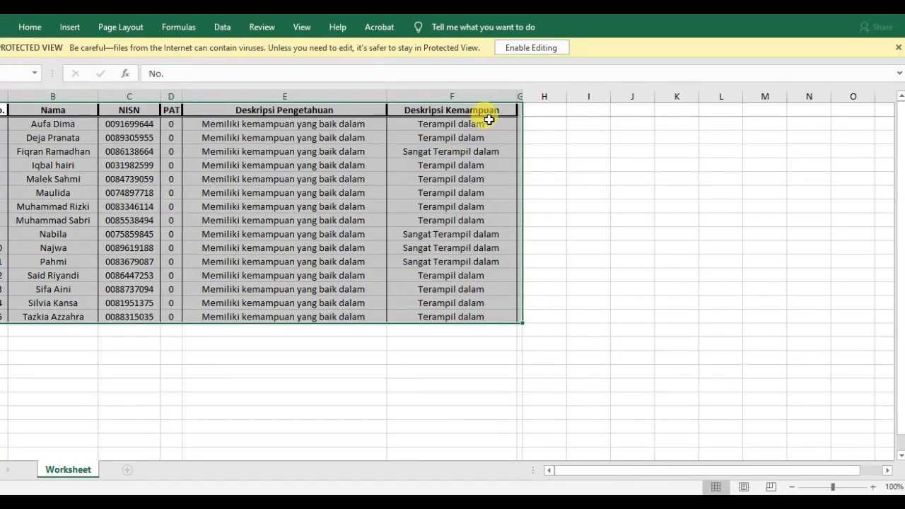
- Enable editing of the final grade template and unprotect its Worksheet sheet
{"action": "left_click", "coordinate": [527, 50]}
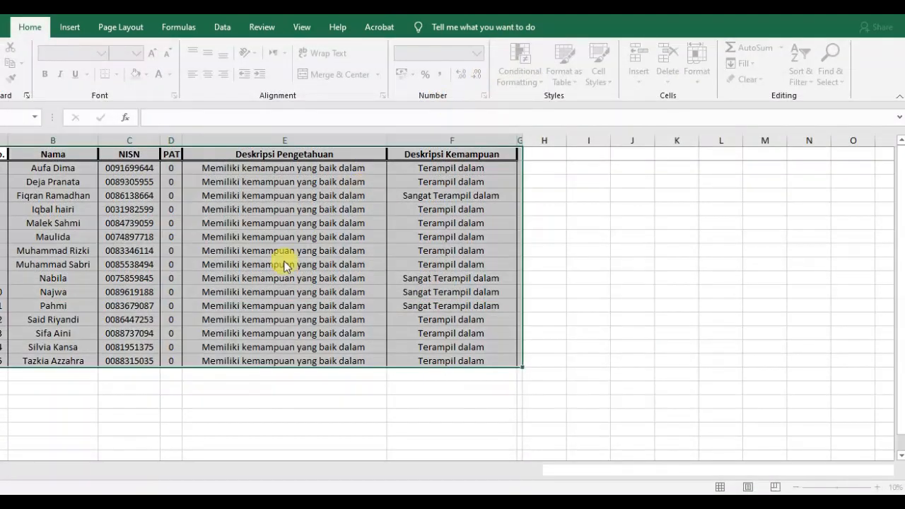
{"action": "right_click", "coordinate": [69, 472]}
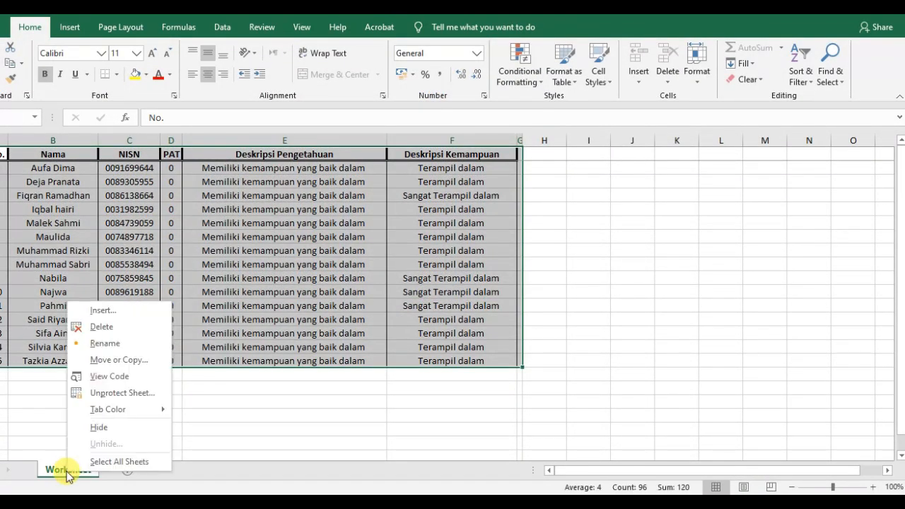
{"action": "left_click", "coordinate": [122, 394]}
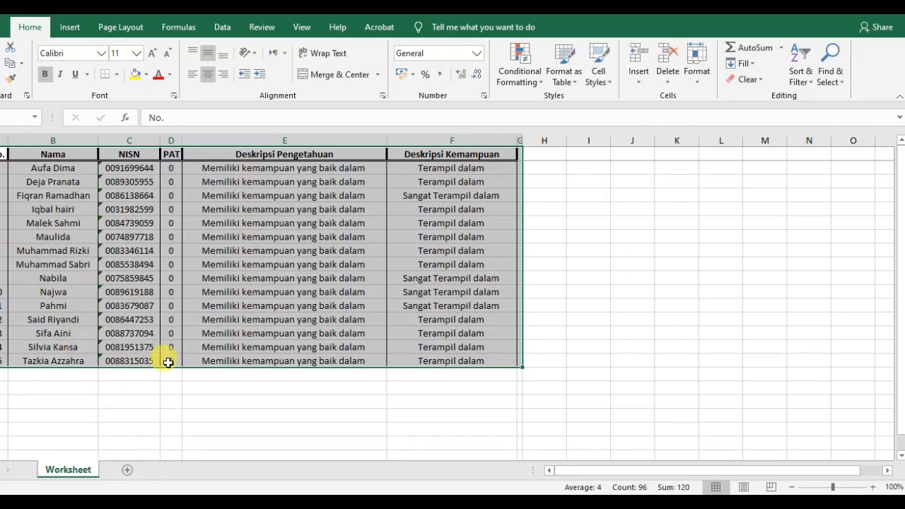
{"action": "left_click", "coordinate": [601, 231]}
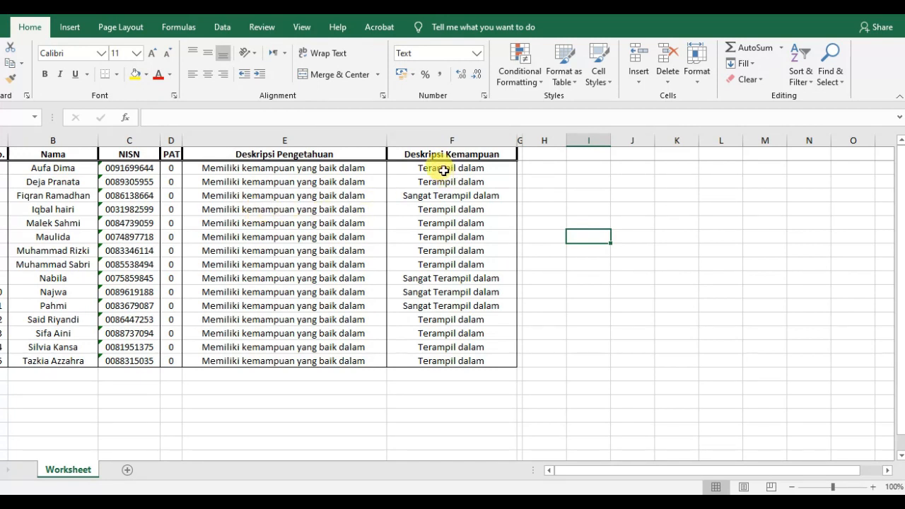
- Copy the knowledge description starting "dalam mengetahui sejarah perjuangan Sunan Maulana Malik Ibrahim" from the Notepad++ file
{"action": "left_click", "coordinate": [336, 170]}
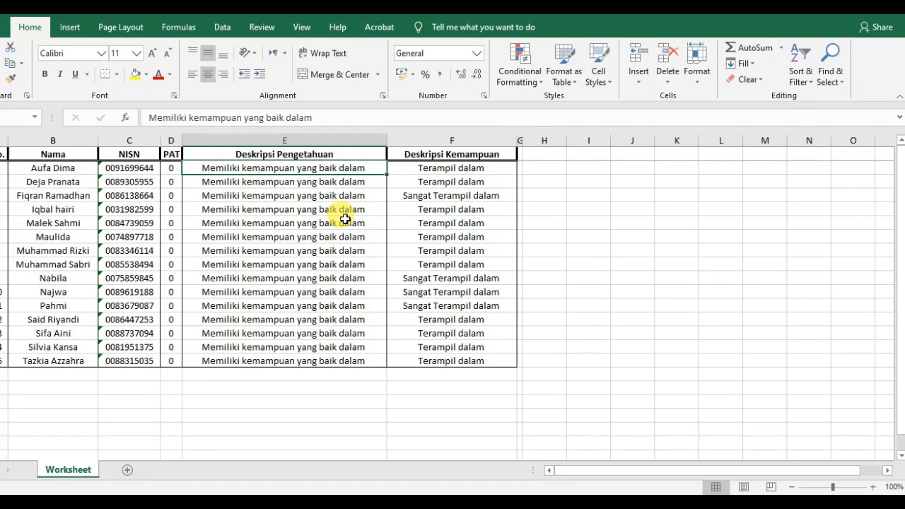
{"action": "left_click", "coordinate": [499, 504]}
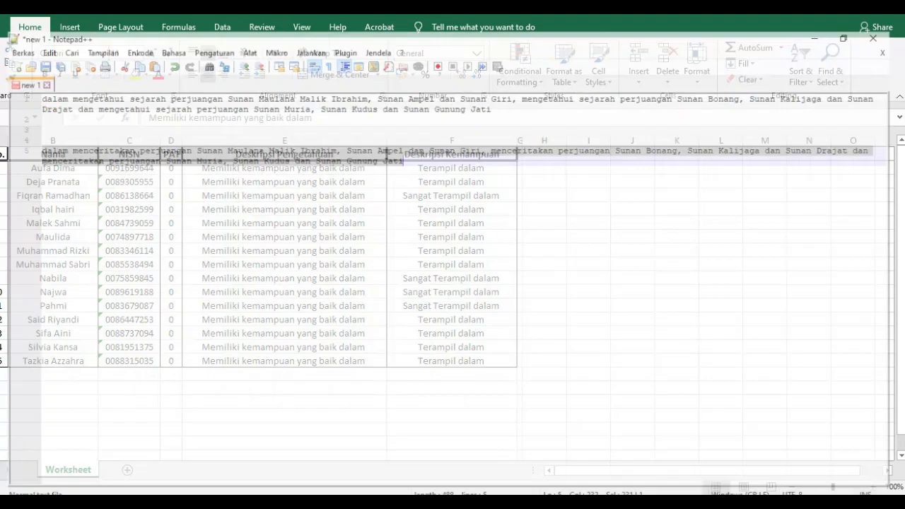
{"action": "left_click", "coordinate": [228, 100]}
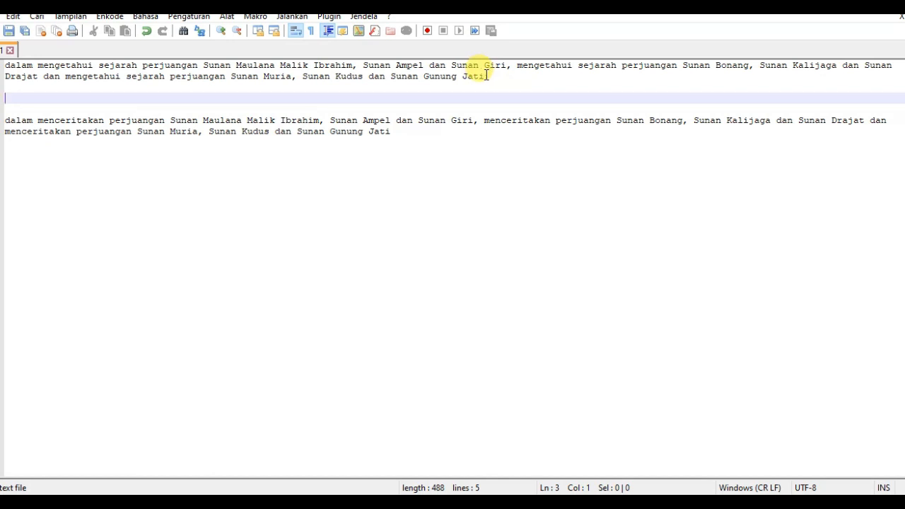
{"action": "left_click_drag", "start_coordinate": [487, 75], "coordinate": [10, 50]}
{"action": "right_click", "coordinate": [48, 70]}
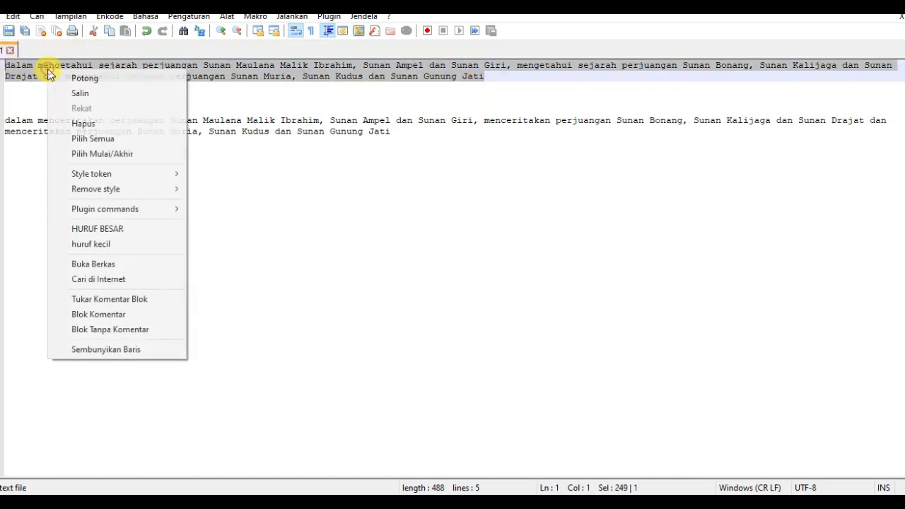
{"action": "left_click", "coordinate": [85, 90]}
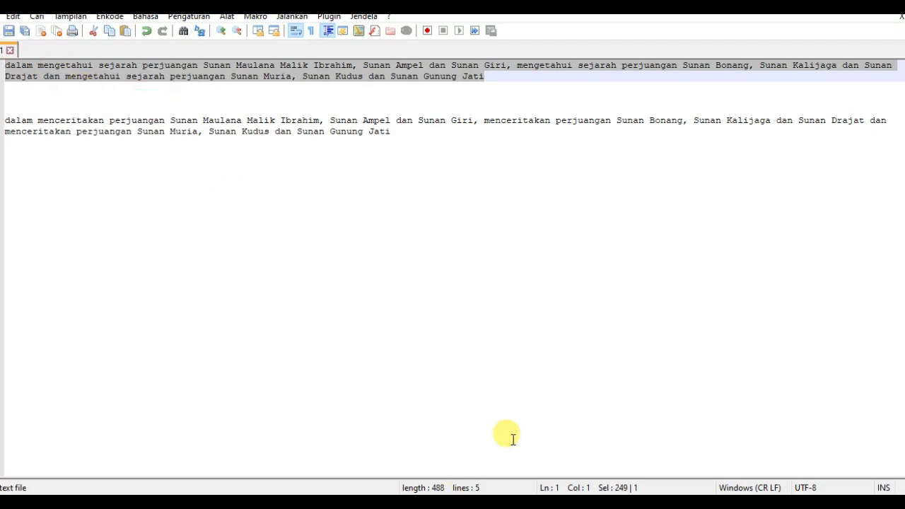
- Back in the Nilai_akhir workbook, append the copied knowledge description to the first student's Deskripsi Pengetahuan text
{"action": "mouse_move", "coordinate": [457, 503]}
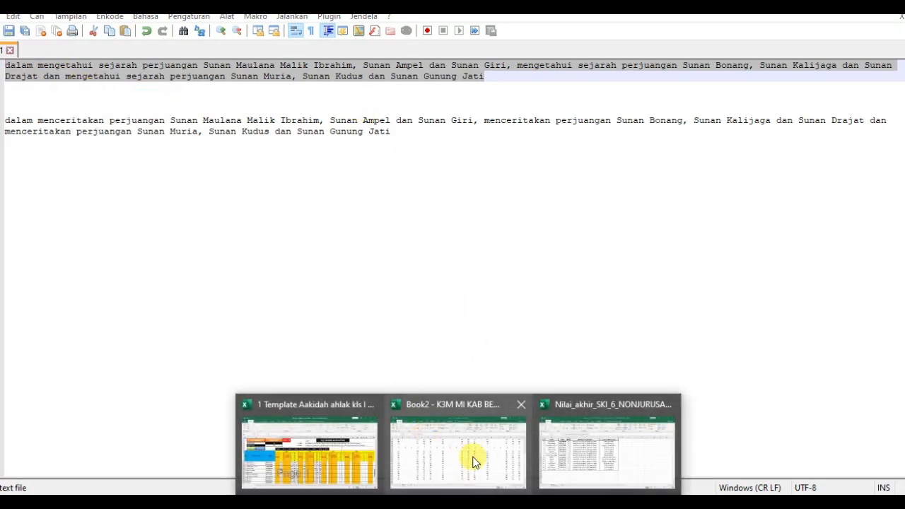
{"action": "left_click", "coordinate": [576, 447]}
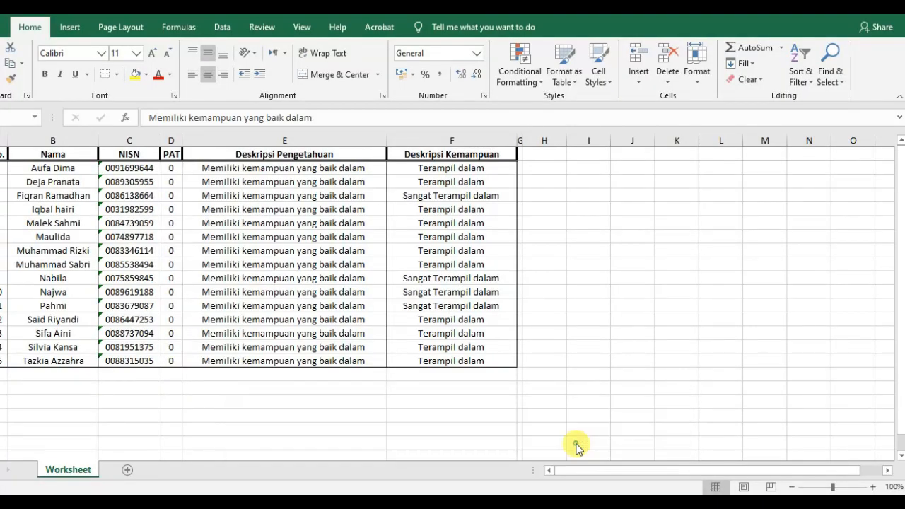
{"action": "left_click", "coordinate": [353, 119]}
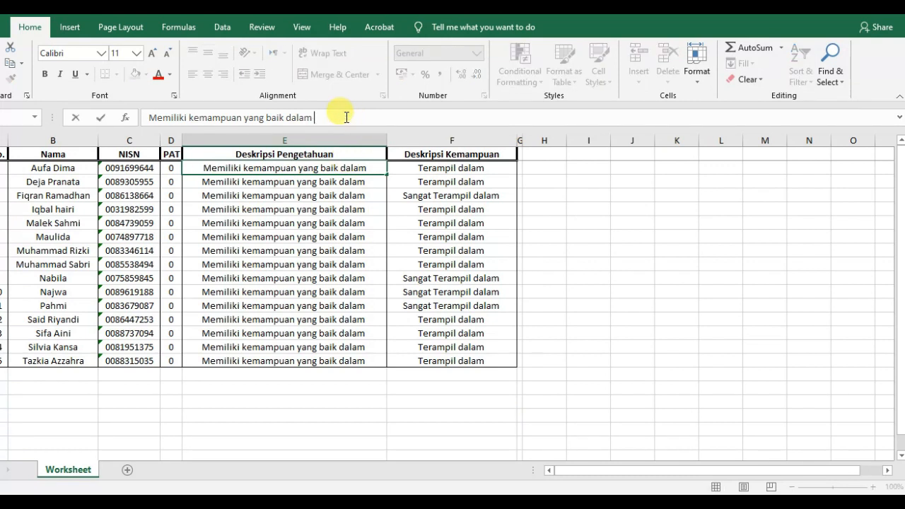
{"action": "key", "text": "ctrl+v"}
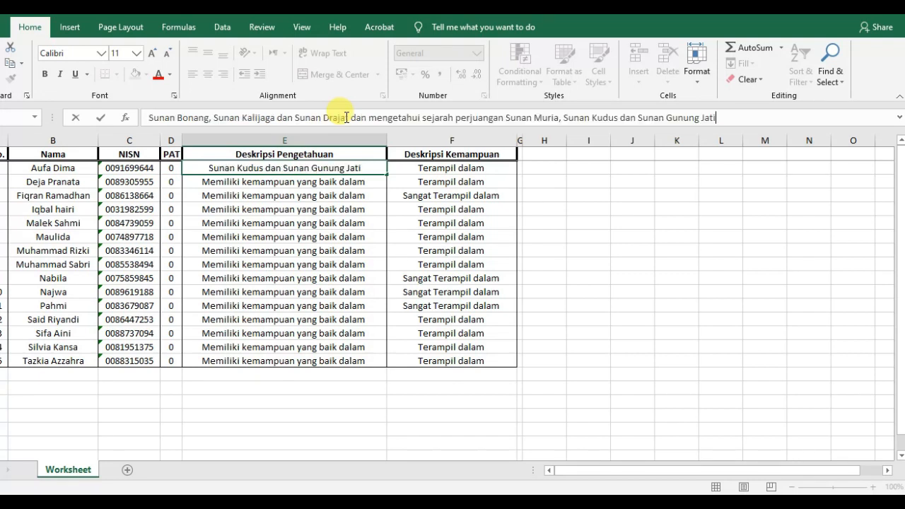
{"action": "key", "text": "Return"}
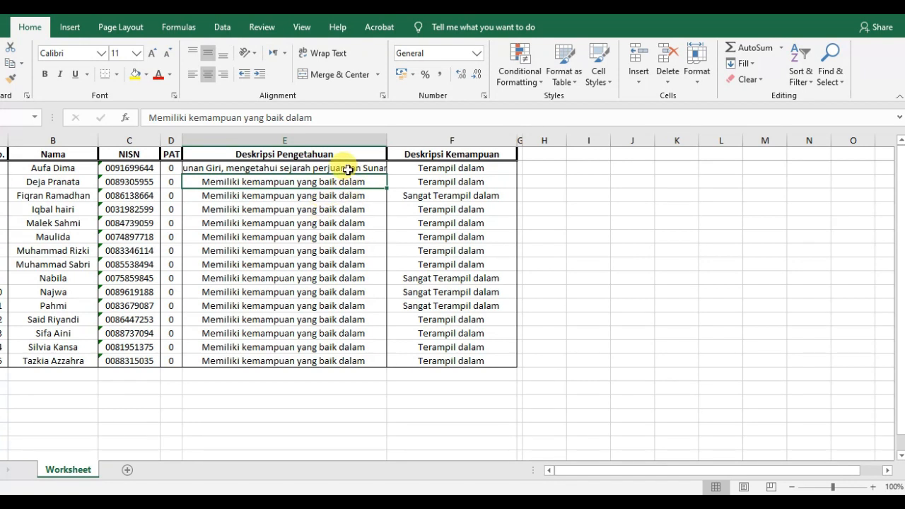
- Fill the first student's Deskripsi Pengetahuan down the column to the last student
{"action": "left_click", "coordinate": [369, 171]}
{"action": "left_click_drag", "start_coordinate": [386, 175], "coordinate": [385, 360]}
{"action": "left_click_drag", "start_coordinate": [387, 365], "coordinate": [386, 364]}
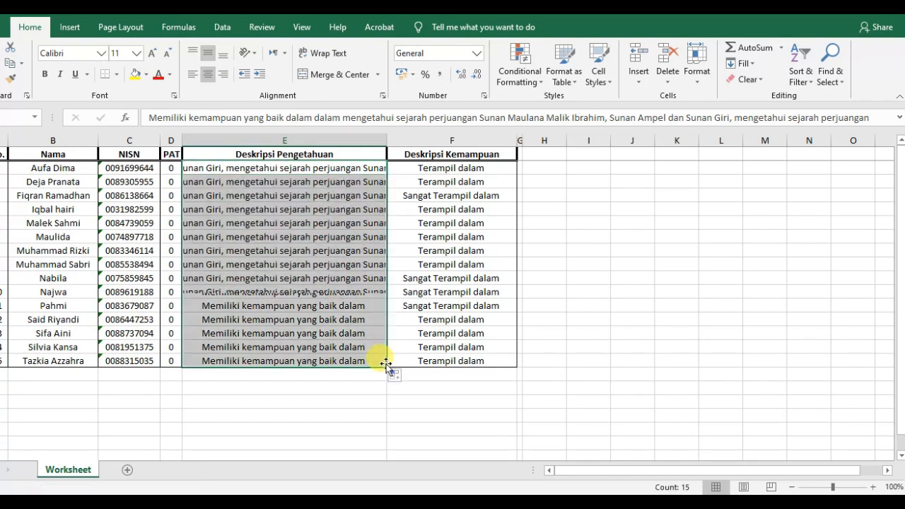
{"action": "left_click", "coordinate": [283, 169]}
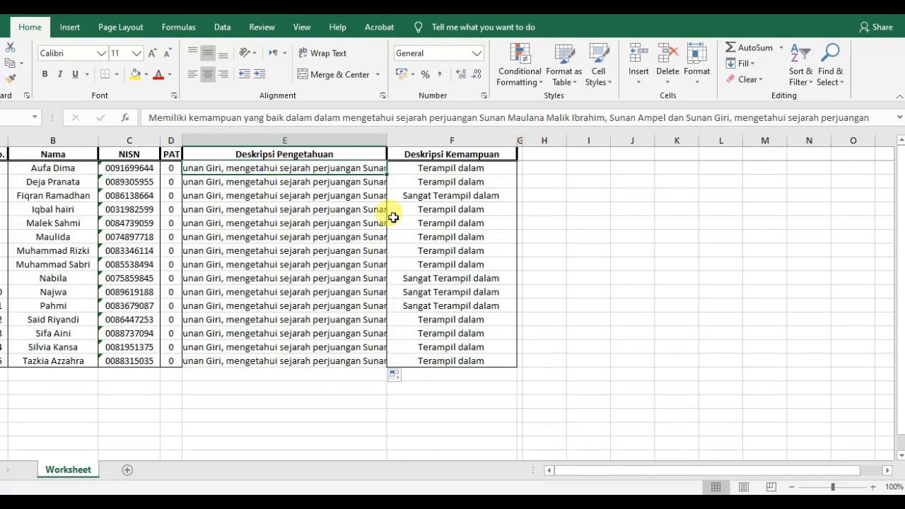
- Copy the skills description starting "dalam menceritakan perjuangan Sunan Maulana Malik Ibrahim" from the Notepad++ file
{"action": "left_click", "coordinate": [444, 168]}
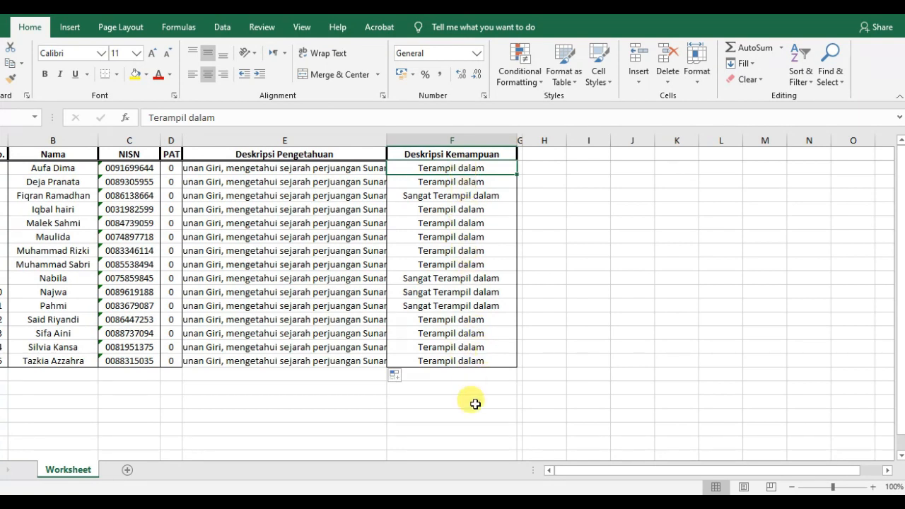
{"action": "left_click", "coordinate": [491, 453]}
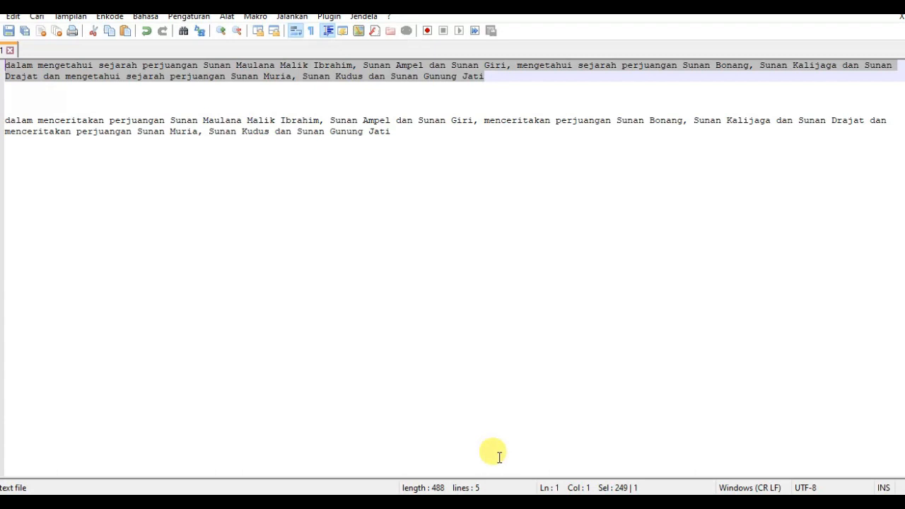
{"action": "left_click", "coordinate": [390, 134]}
{"action": "left_click_drag", "start_coordinate": [390, 134], "coordinate": [12, 134]}
{"action": "right_click", "coordinate": [30, 125]}
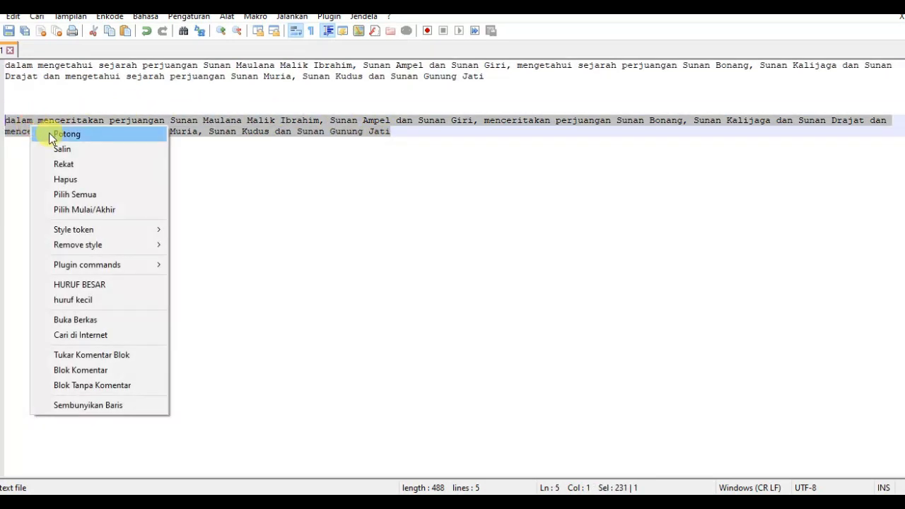
{"action": "left_click", "coordinate": [59, 146]}
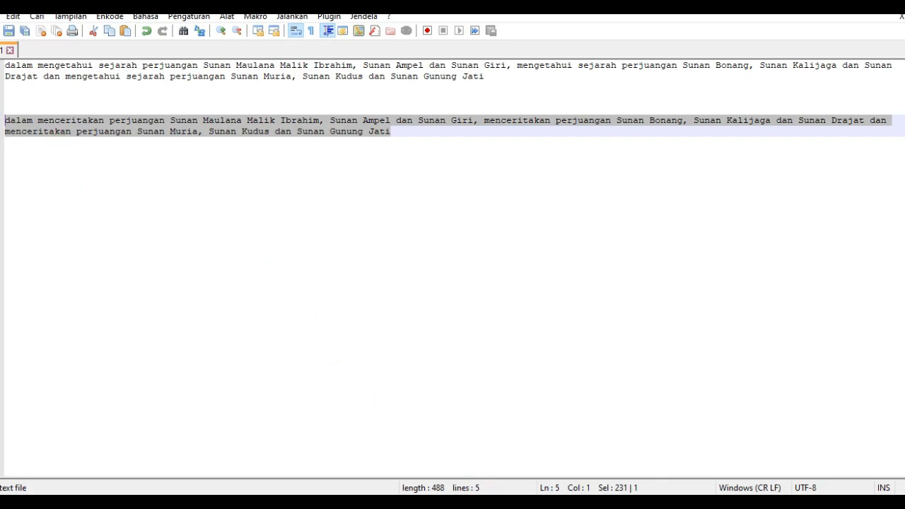
- In the Nilai_akhir workbook, append the copied skills description to the first student's Deskripsi Kemampuan and fill it down to the second student
{"action": "left_click", "coordinate": [563, 458]}
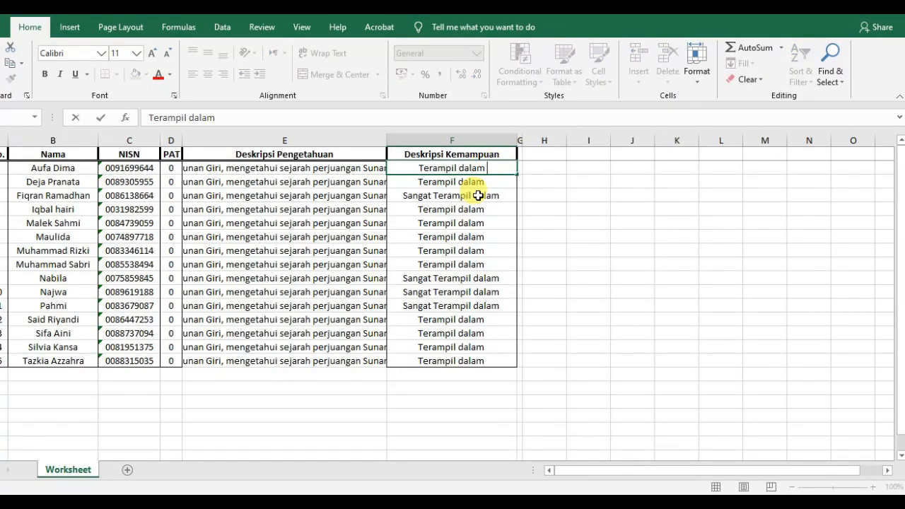
{"action": "left_click", "coordinate": [479, 185]}
{"action": "left_click", "coordinate": [494, 167]}
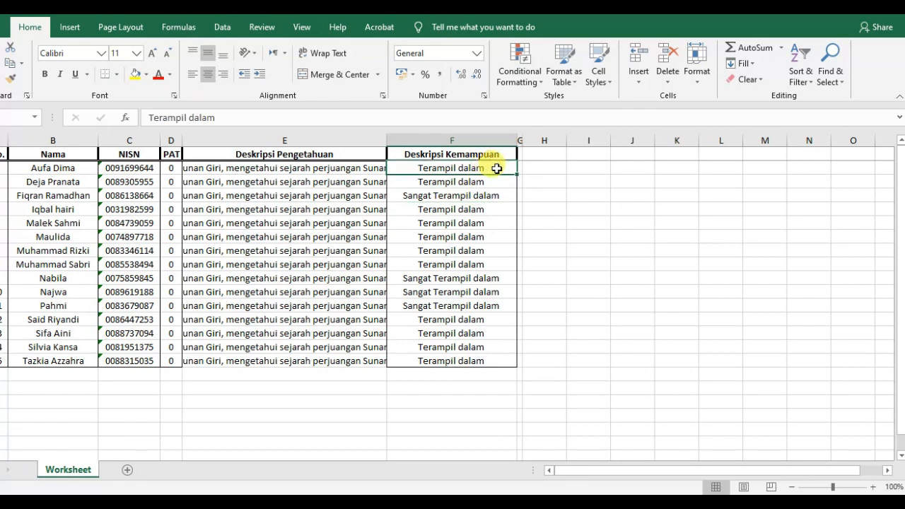
{"action": "double_click", "coordinate": [498, 169]}
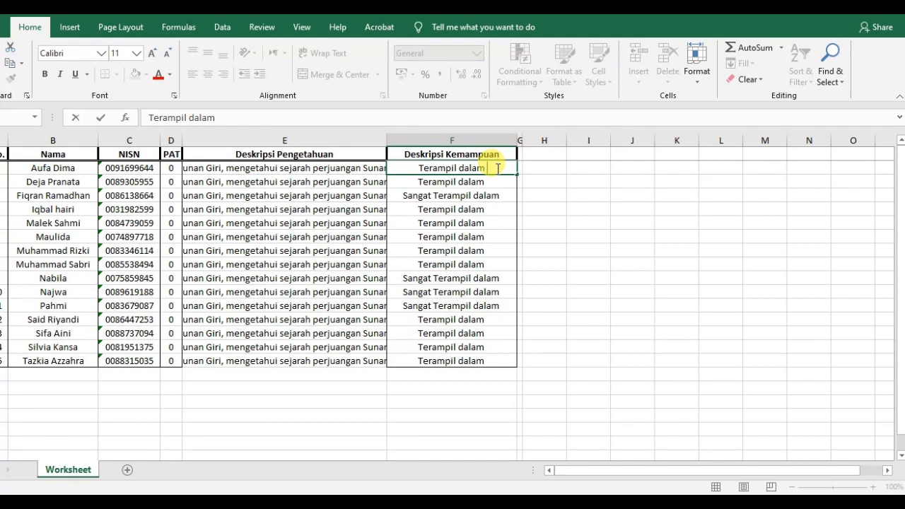
{"action": "key", "text": "ctrl+v"}
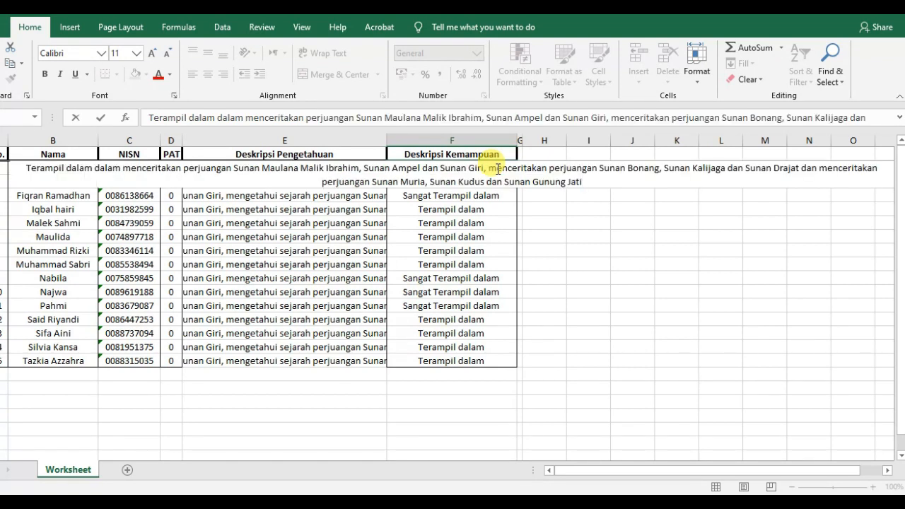
{"action": "key", "text": "Return"}
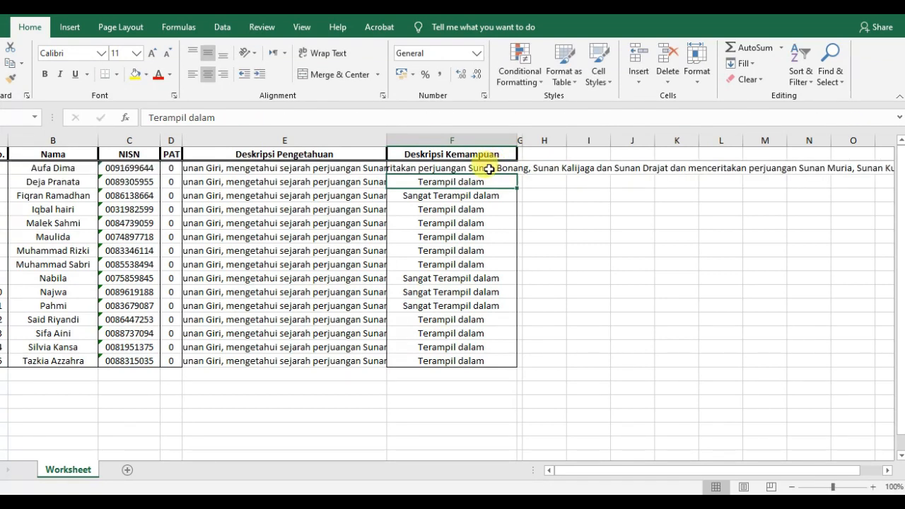
{"action": "left_click", "coordinate": [483, 168]}
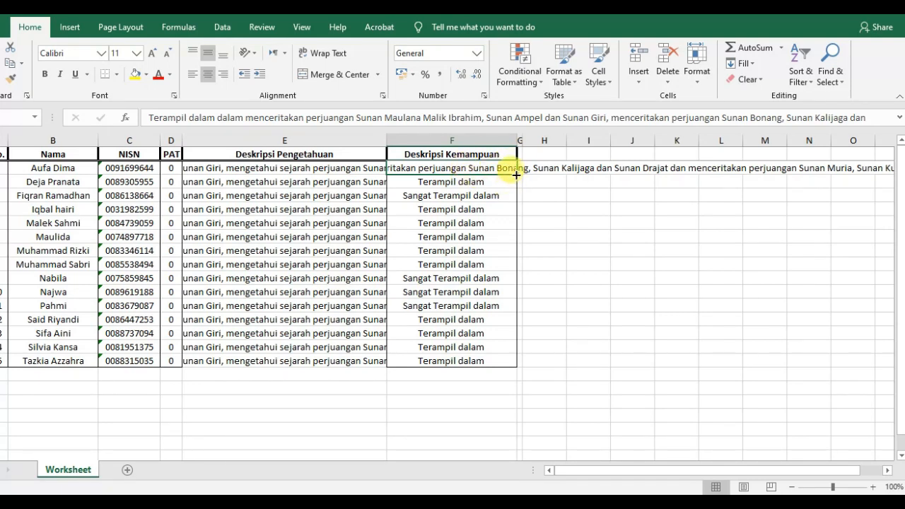
{"action": "left_click_drag", "start_coordinate": [516, 175], "coordinate": [502, 199]}
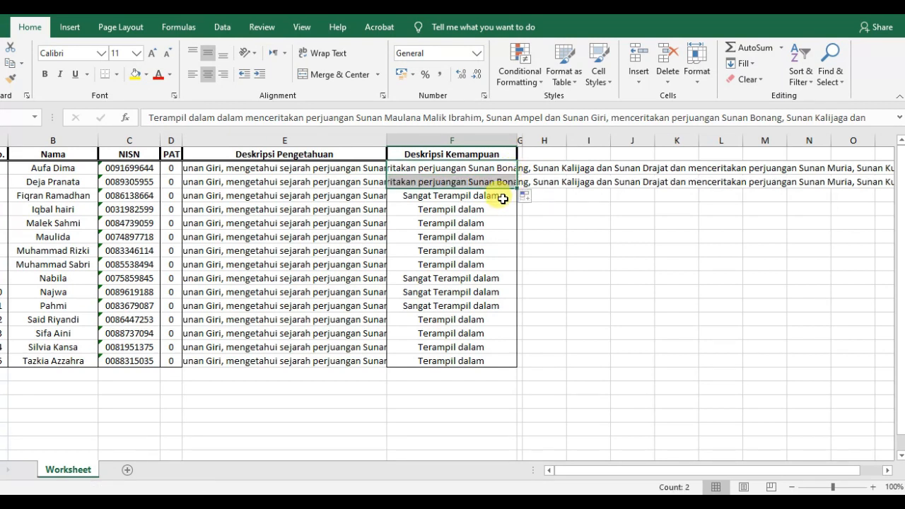
- Append the copied skills description to the third student's "Sangat Terampil dalam" text in Deskripsi Kemampuan
{"action": "left_click", "coordinate": [500, 196]}
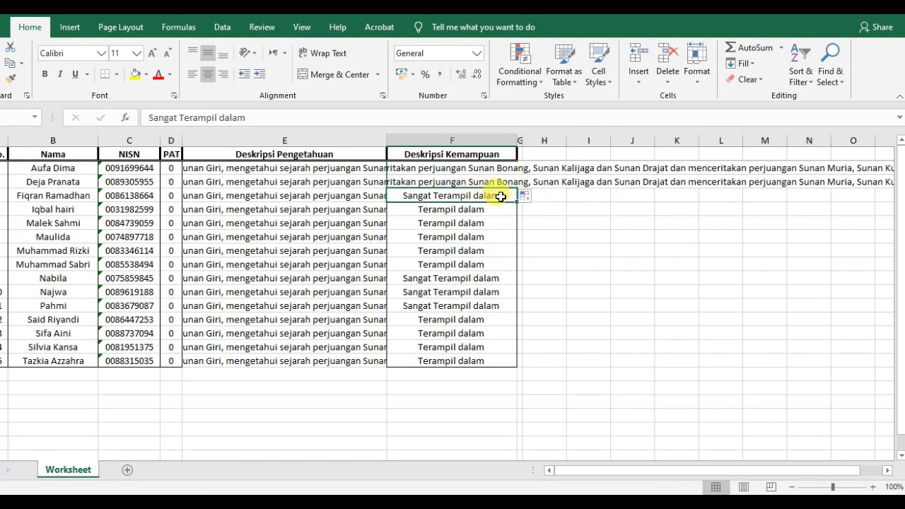
{"action": "double_click", "coordinate": [504, 196]}
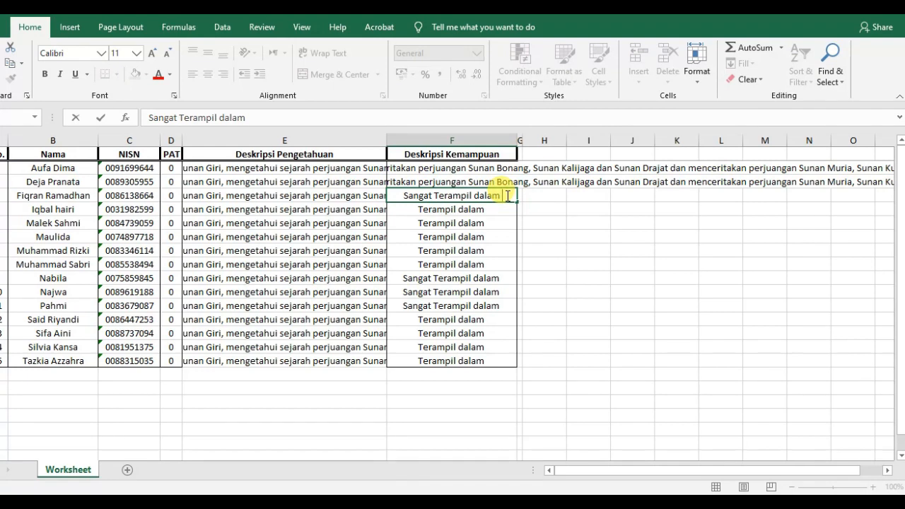
{"action": "key", "text": "ctrl+v"}
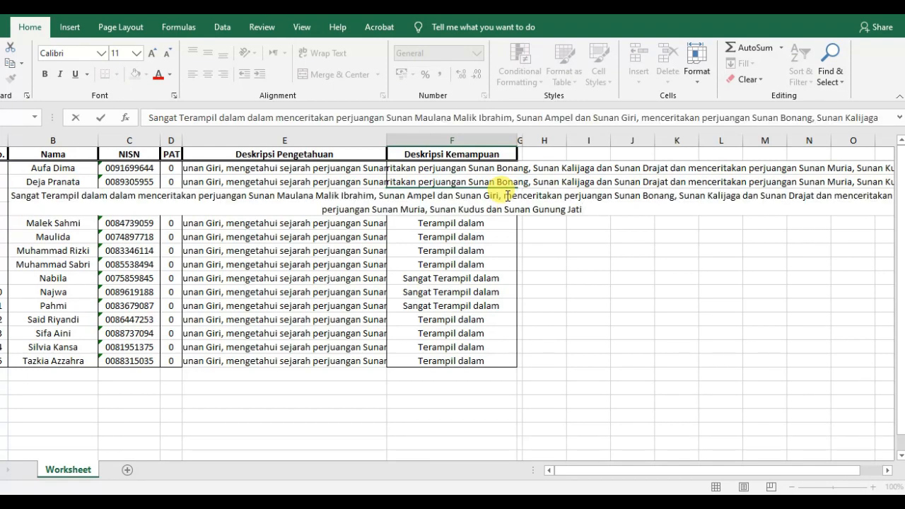
{"action": "key", "text": "Return"}
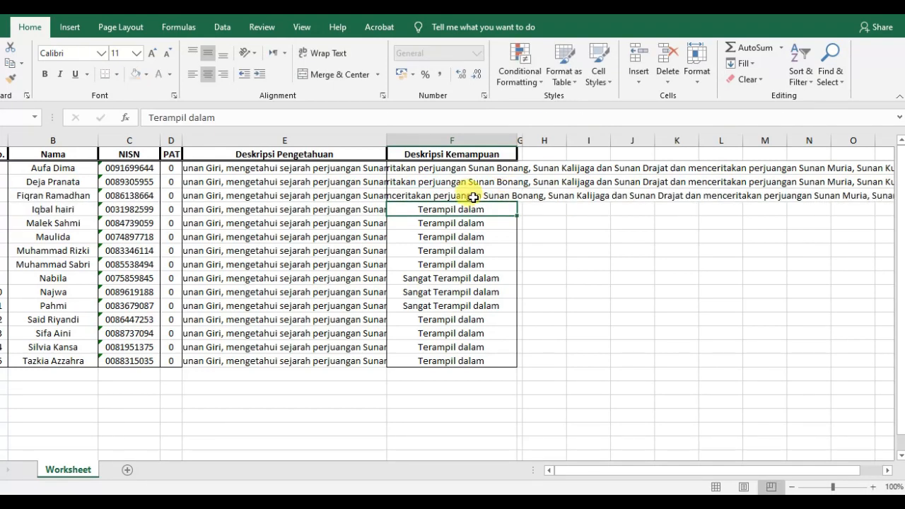
{"action": "left_click", "coordinate": [471, 196]}
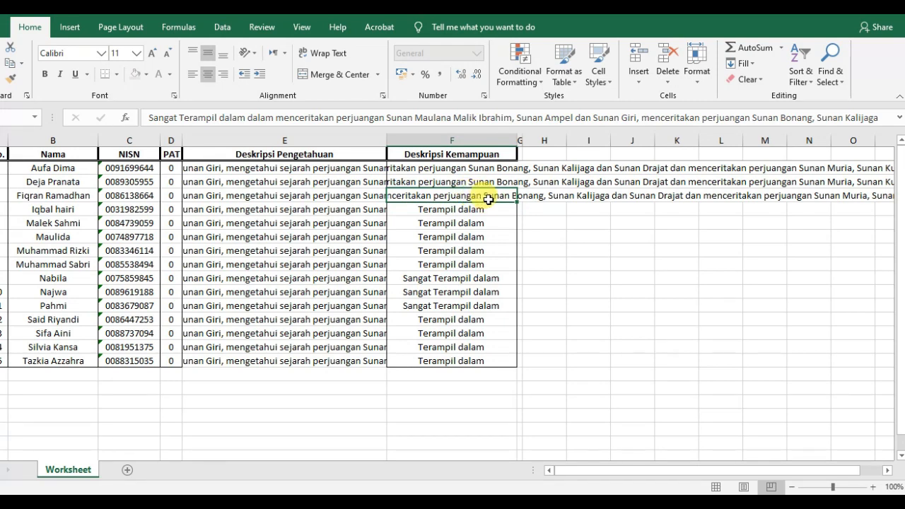
- Append the copied skills description to the fourth student's "Terampil dalam" text and fill it down to the eighth student
{"action": "left_click", "coordinate": [468, 208]}
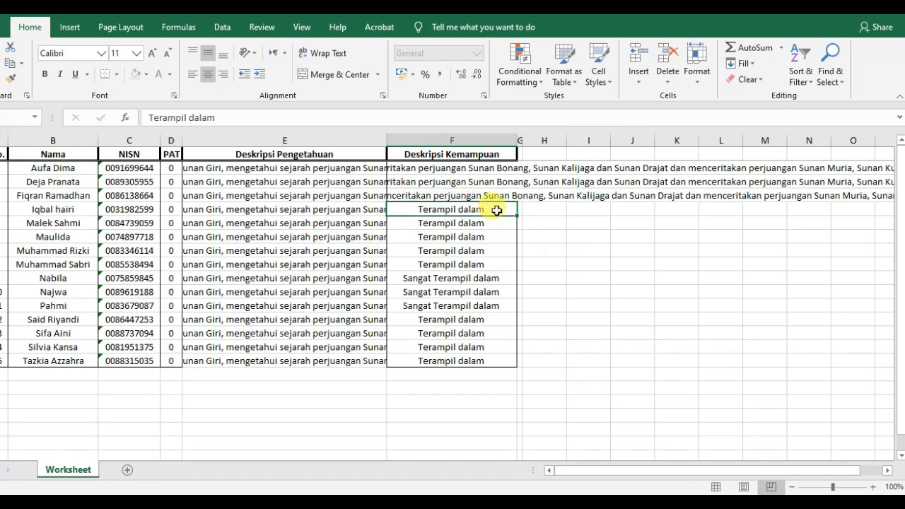
{"action": "double_click", "coordinate": [498, 210]}
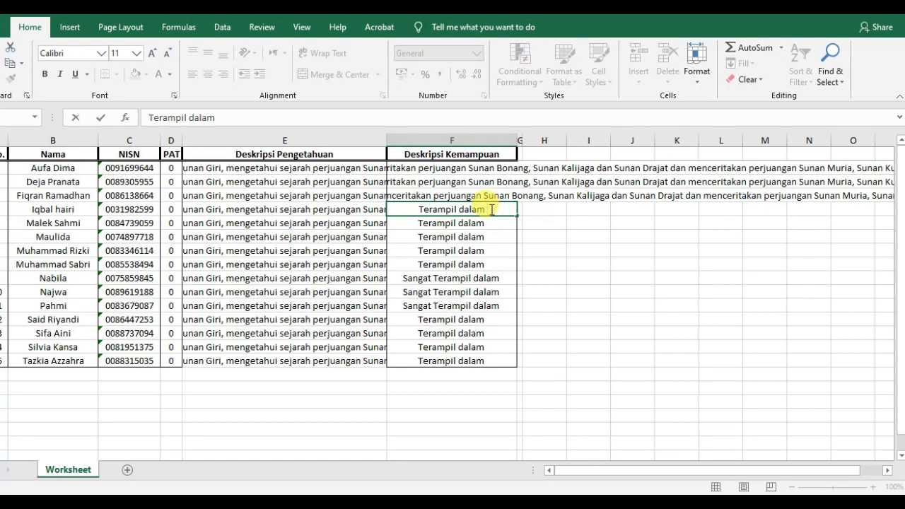
{"action": "key", "text": "ctrl+v"}
{"action": "key", "text": "Return"}
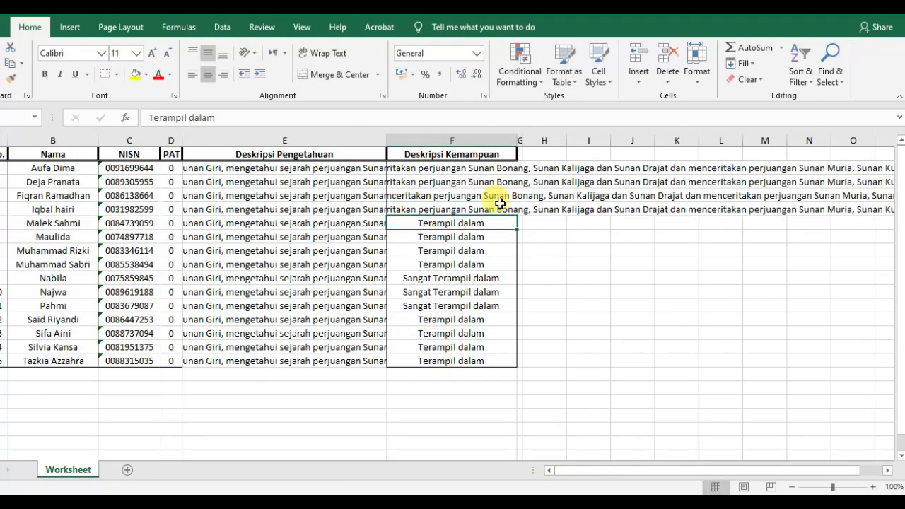
{"action": "left_click", "coordinate": [463, 206]}
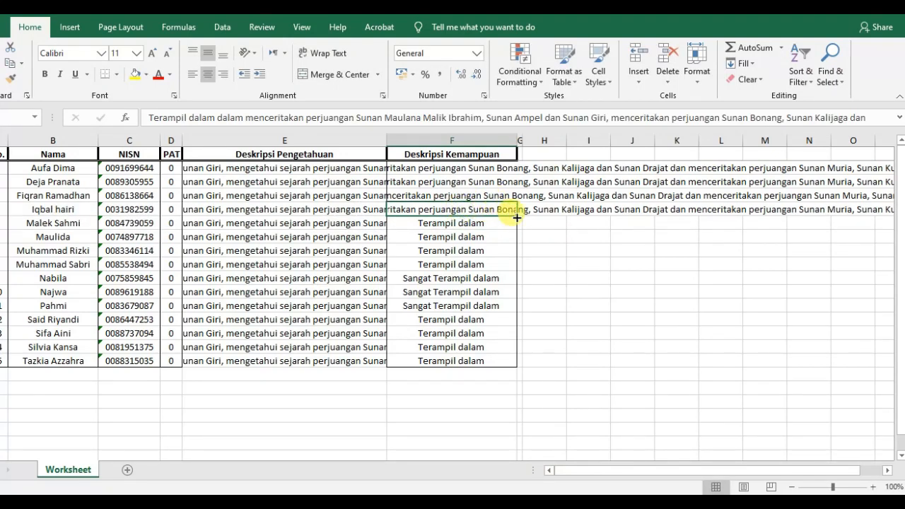
{"action": "left_click_drag", "start_coordinate": [517, 218], "coordinate": [513, 267]}
- Append the copied skills description to the ninth student's "Sangat Terampil dalam" text and fill it down to the eleventh student
{"action": "left_click", "coordinate": [507, 277]}
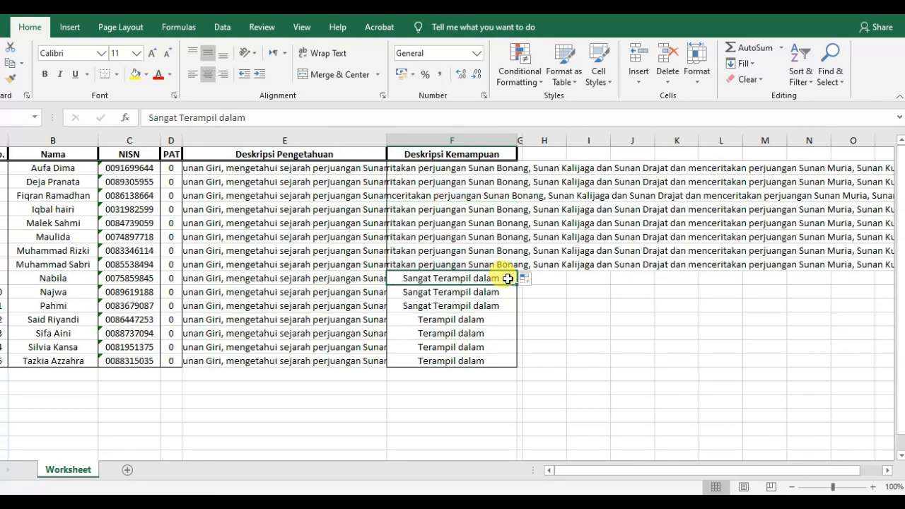
{"action": "double_click", "coordinate": [508, 278]}
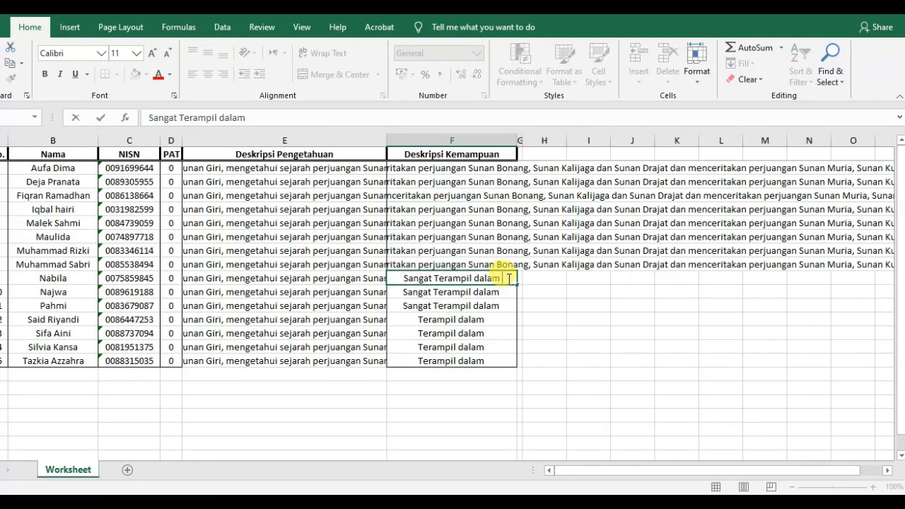
{"action": "key", "text": "ctrl+v"}
{"action": "key", "text": "Return"}
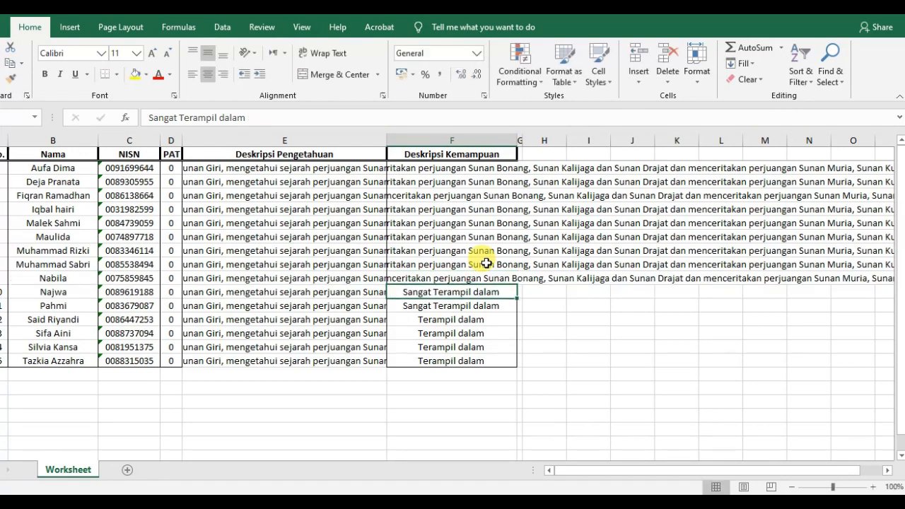
{"action": "left_click", "coordinate": [492, 278]}
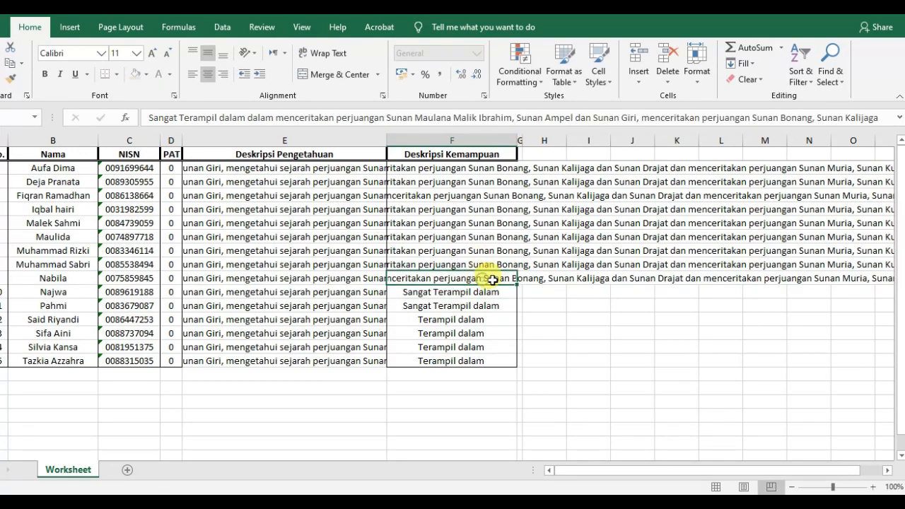
{"action": "left_click_drag", "start_coordinate": [517, 286], "coordinate": [513, 306]}
- Add the copied skills description to the twelfth student's "Terampil dalam" text and fill it down to the last student
{"action": "left_click", "coordinate": [496, 319]}
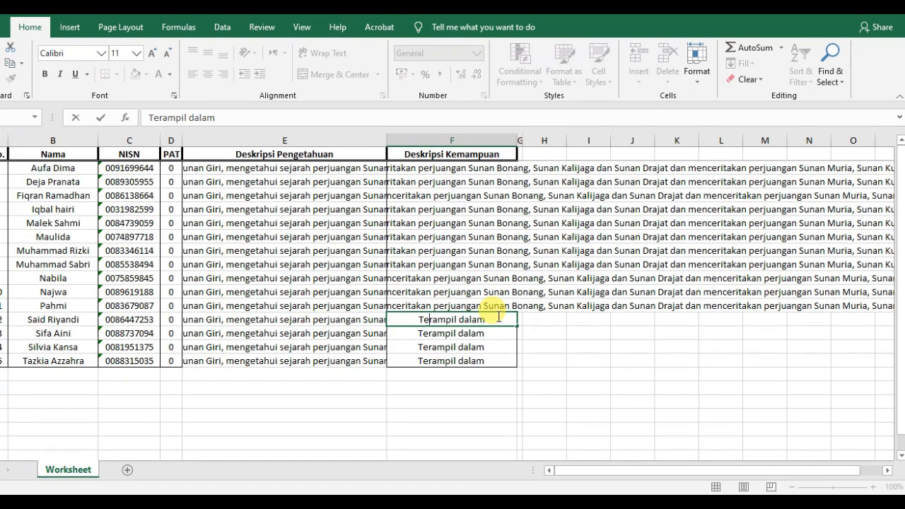
{"action": "key", "text": "ctrl+v"}
{"action": "key", "text": "Return"}
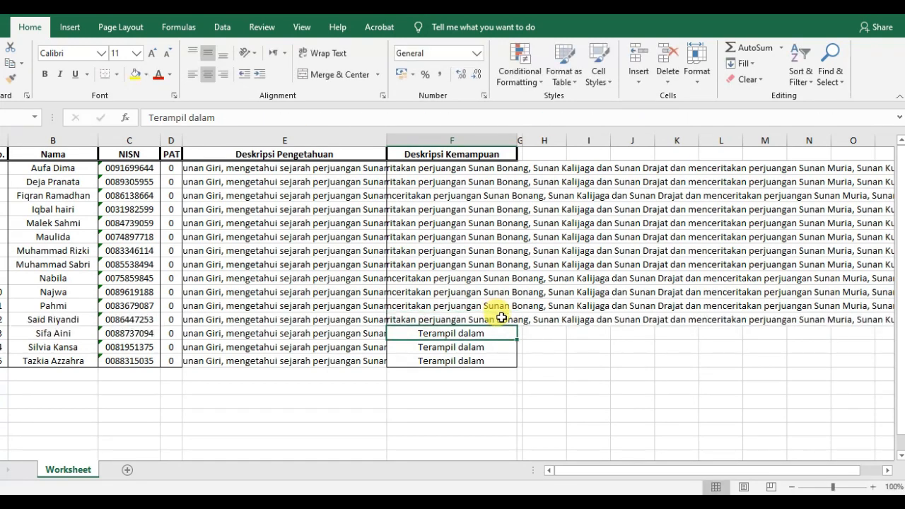
{"action": "left_click", "coordinate": [502, 317]}
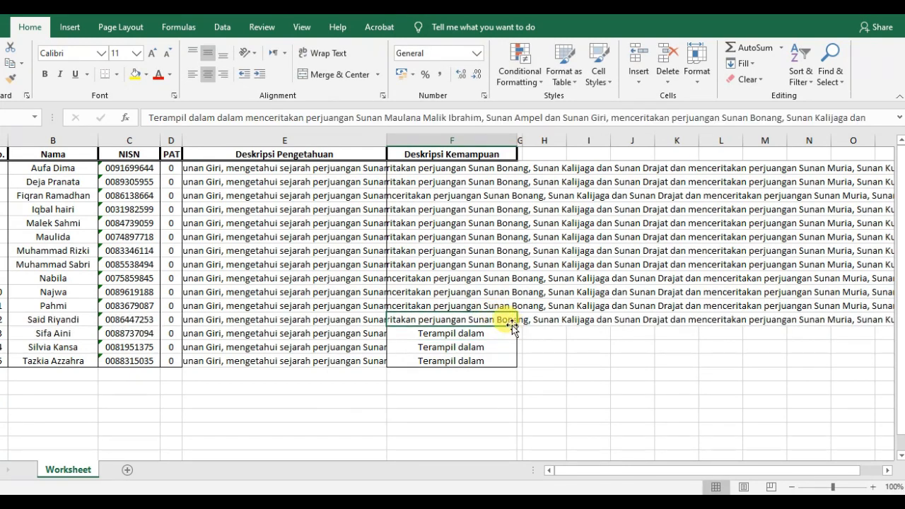
{"action": "left_click_drag", "start_coordinate": [517, 326], "coordinate": [519, 368]}
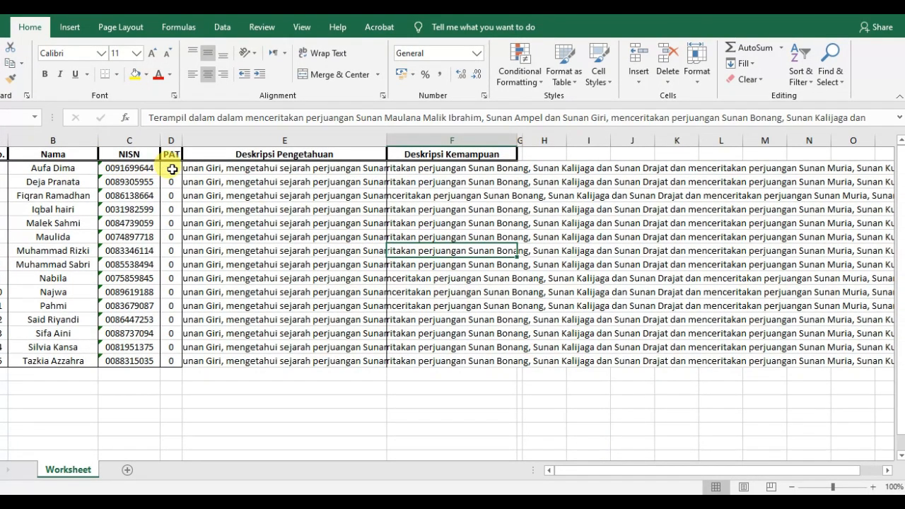
- Paste the scores 87, 95, 90, 80, 78, 80, 87, 90, 89, 90, 88, 98, 80, 80, 80 into the PAT column and close the workbook
{"action": "left_click", "coordinate": [173, 168]}
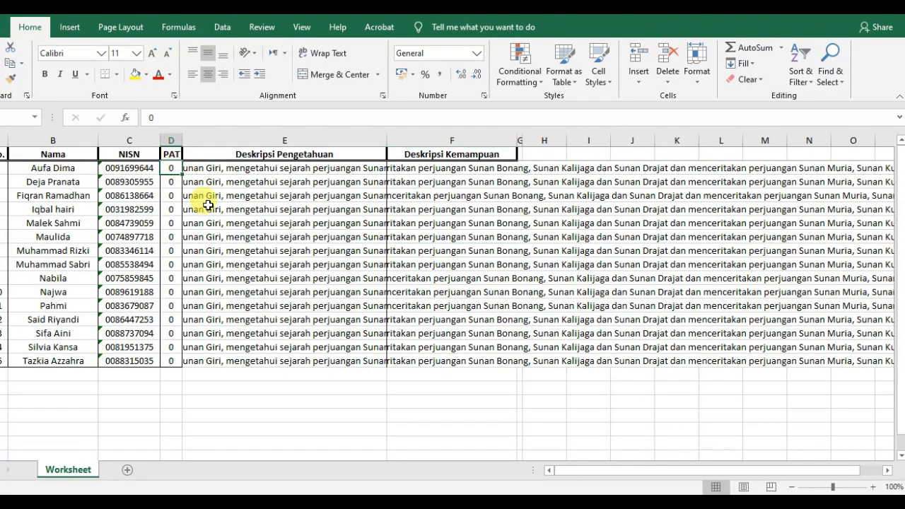
{"action": "key", "text": "ctrl+v"}
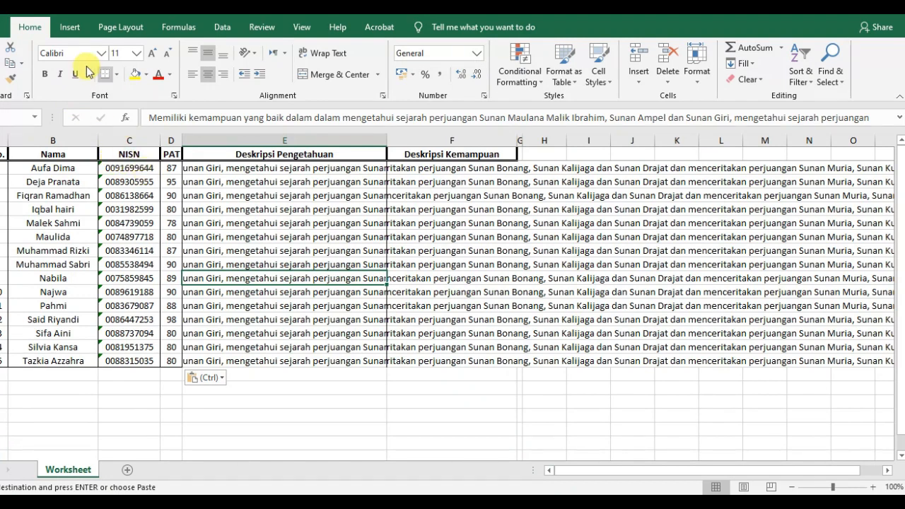
{"action": "key", "text": "Escape"}
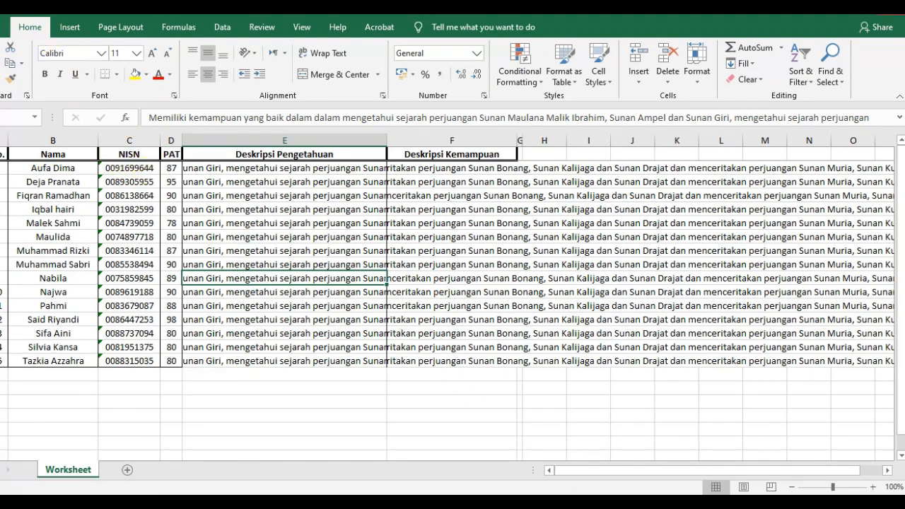
{"action": "left_click", "coordinate": [892, 7]}
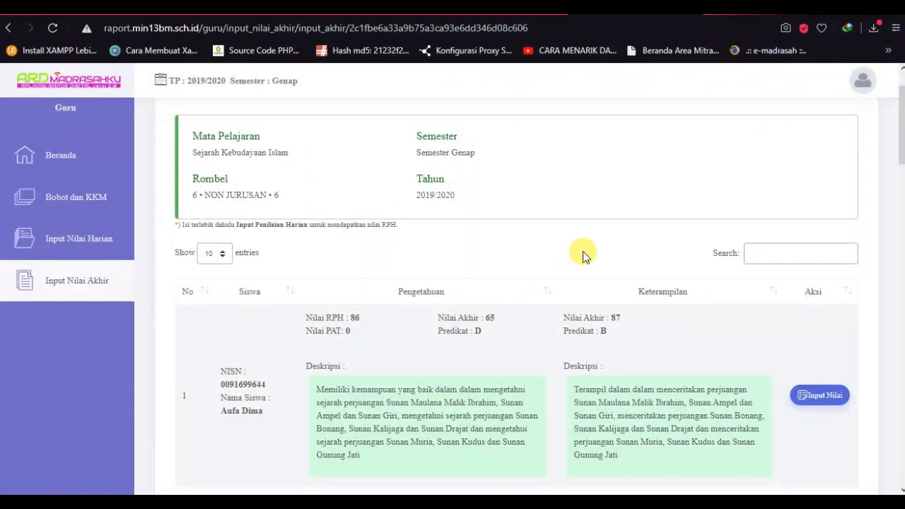
- On the report site, import the Nilai_akhir_SKI_6_NONJURUSAN_6 Excel file into Input Nilai Akhir
{"action": "scroll", "coordinate": [517, 282], "scroll_direction": "up", "scroll_amount": 2}
{"action": "left_click", "coordinate": [782, 140]}
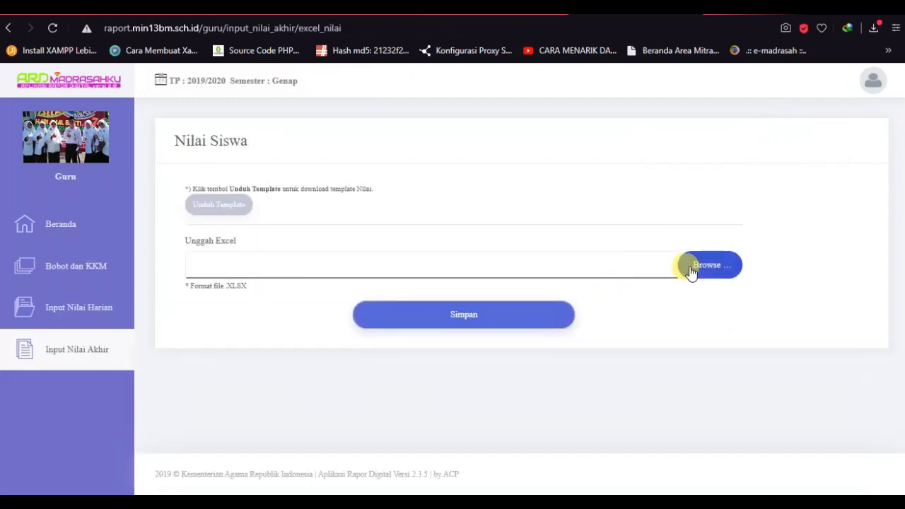
{"action": "left_click", "coordinate": [710, 267]}
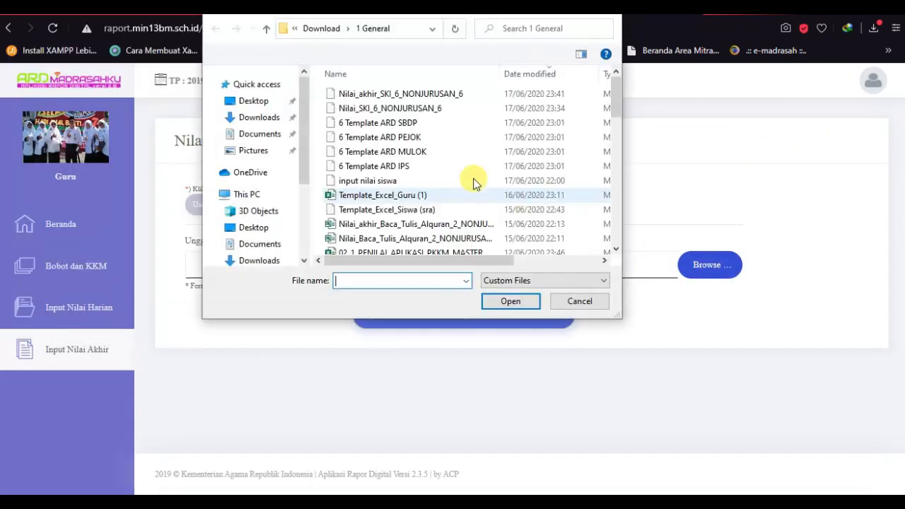
{"action": "double_click", "coordinate": [361, 95]}
{"action": "scroll", "coordinate": [467, 318], "scroll_direction": "down", "scroll_amount": 2}
{"action": "left_click", "coordinate": [459, 380]}
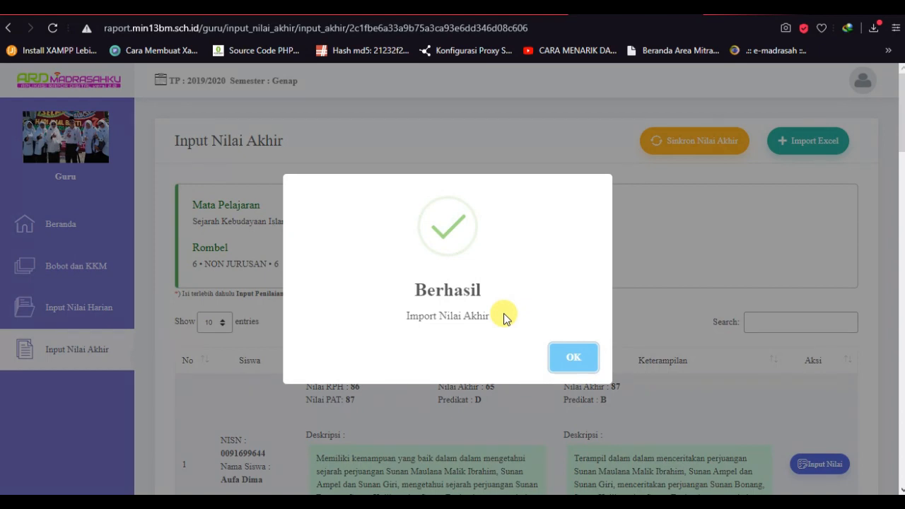
{"action": "left_click", "coordinate": [580, 365]}
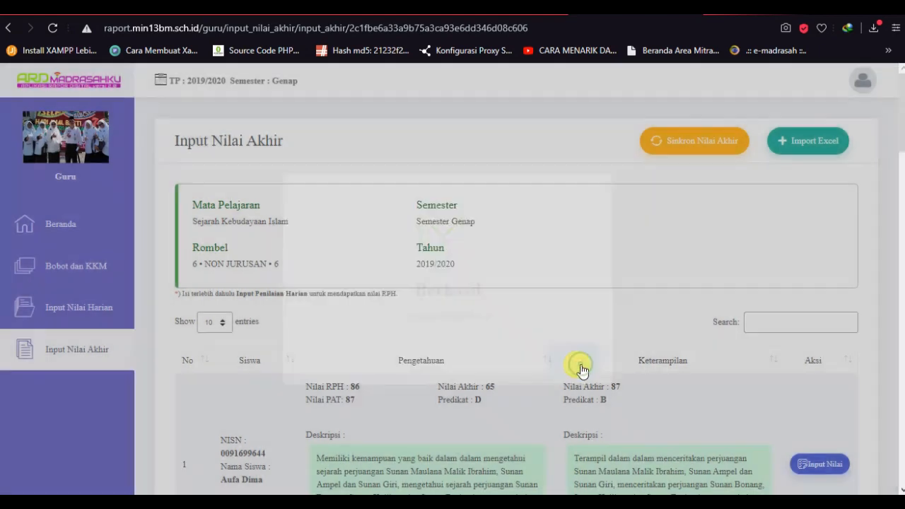
- Synchronize the final grades for Sejarah Kebudayaan Islam and show 50 entries in the student table
{"action": "left_click", "coordinate": [692, 146]}
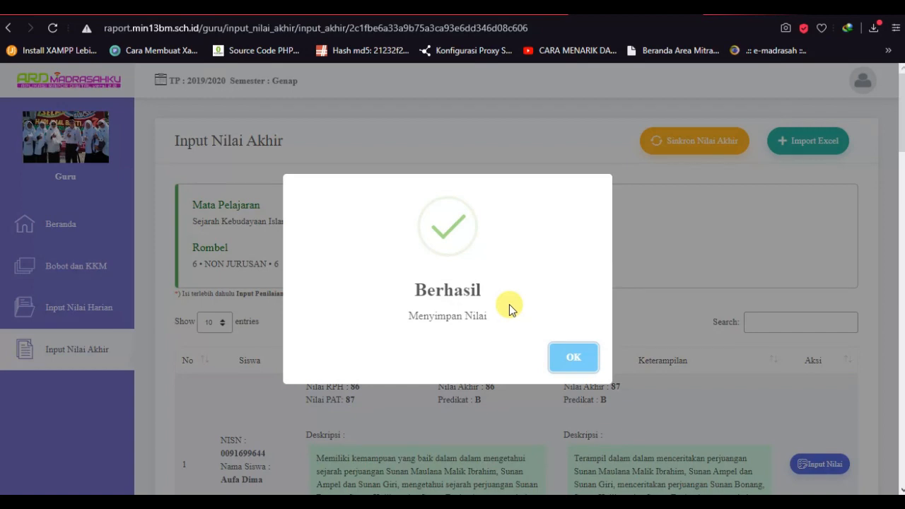
{"action": "left_click", "coordinate": [571, 361]}
{"action": "left_click", "coordinate": [215, 322]}
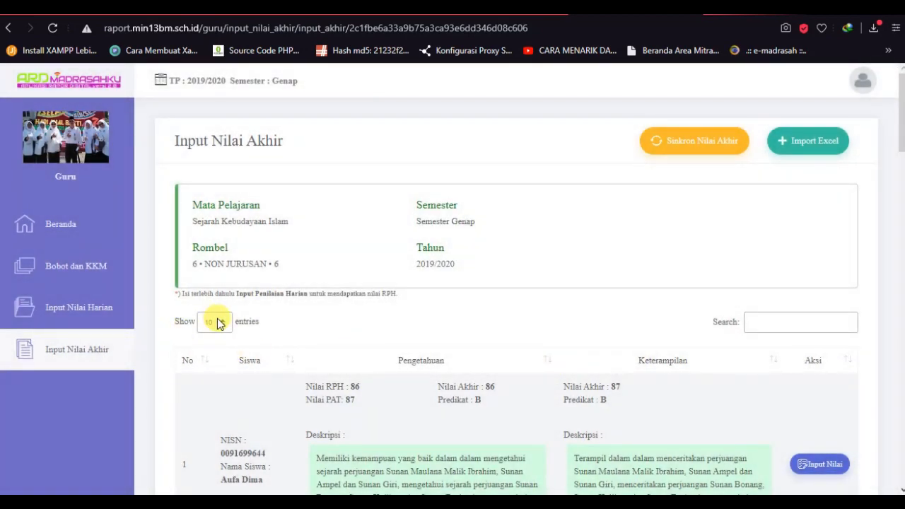
{"action": "left_click", "coordinate": [216, 355]}
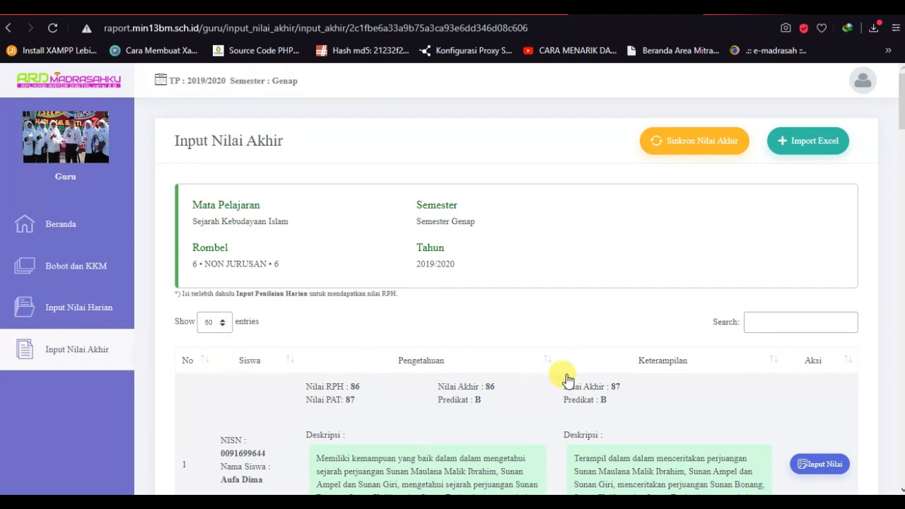
- Review every student's RPH, PAT and final scores, predicates and descriptions for knowledge and skills in the Input Nilai Akhir table
{"action": "scroll", "coordinate": [551, 375], "scroll_direction": "down", "scroll_amount": 2}
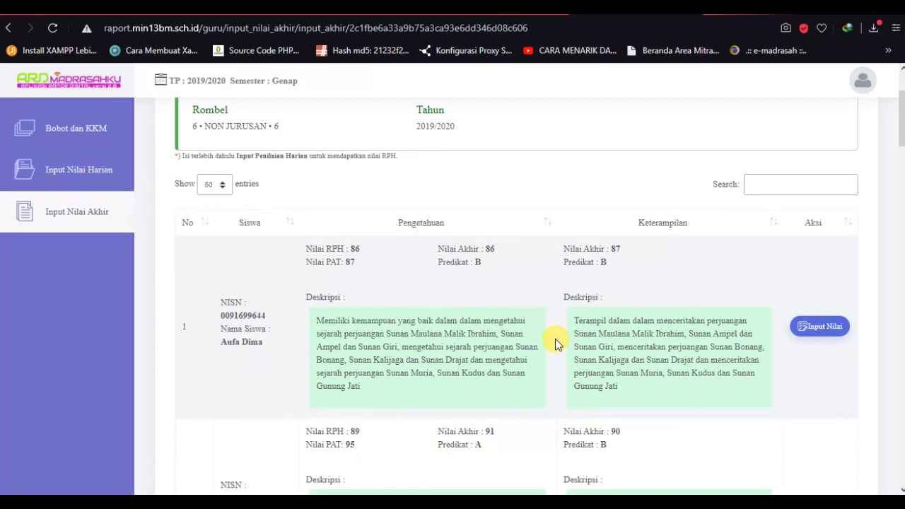
{"action": "double_click", "coordinate": [479, 262]}
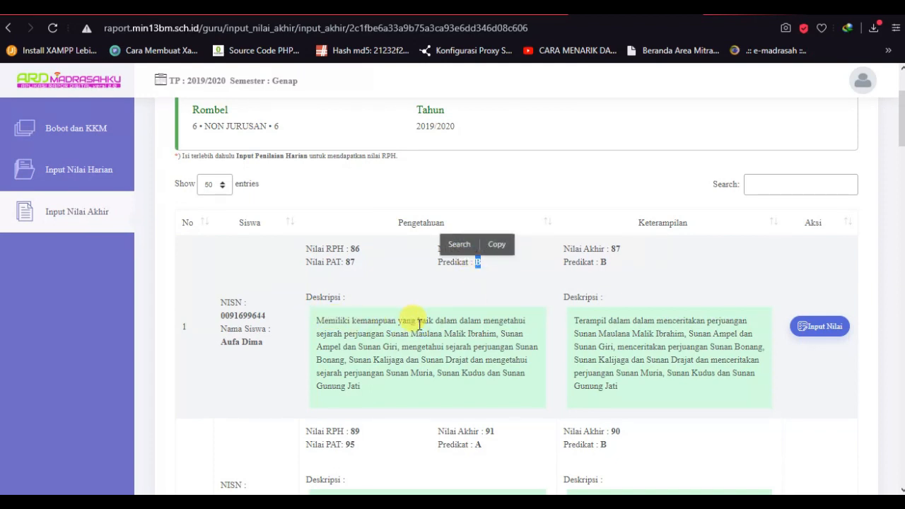
{"action": "scroll", "coordinate": [495, 324], "scroll_direction": "down", "scroll_amount": 2}
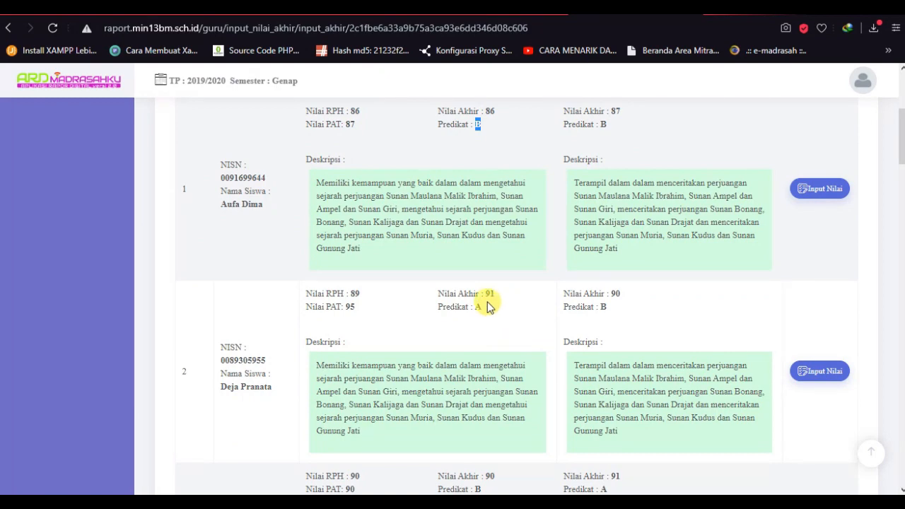
{"action": "scroll", "coordinate": [487, 298], "scroll_direction": "down", "scroll_amount": 4}
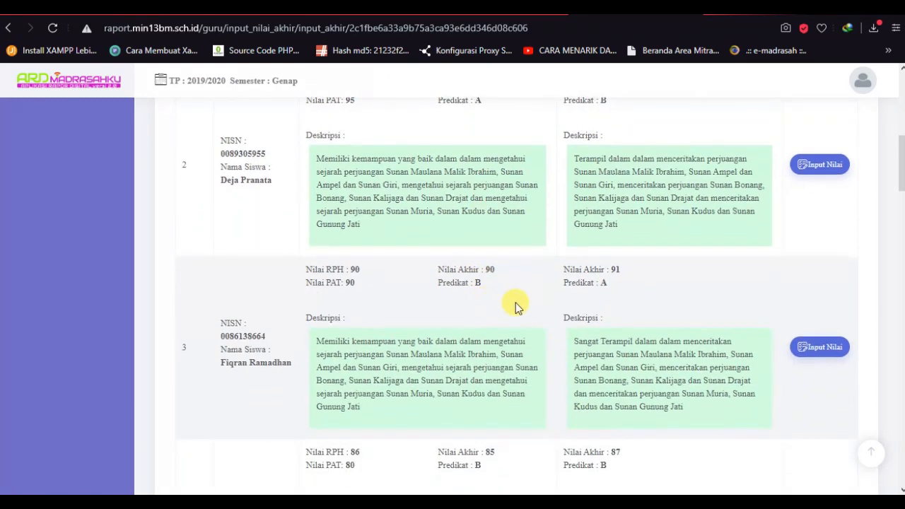
{"action": "scroll", "coordinate": [539, 309], "scroll_direction": "down", "scroll_amount": 1}
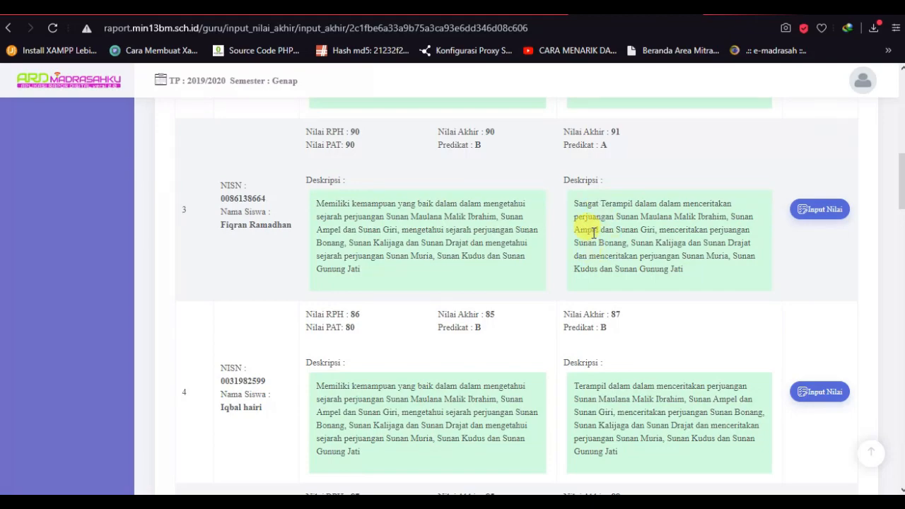
{"action": "scroll", "coordinate": [561, 276], "scroll_direction": "down", "scroll_amount": 1}
{"action": "scroll", "coordinate": [539, 309], "scroll_direction": "down", "scroll_amount": 8}
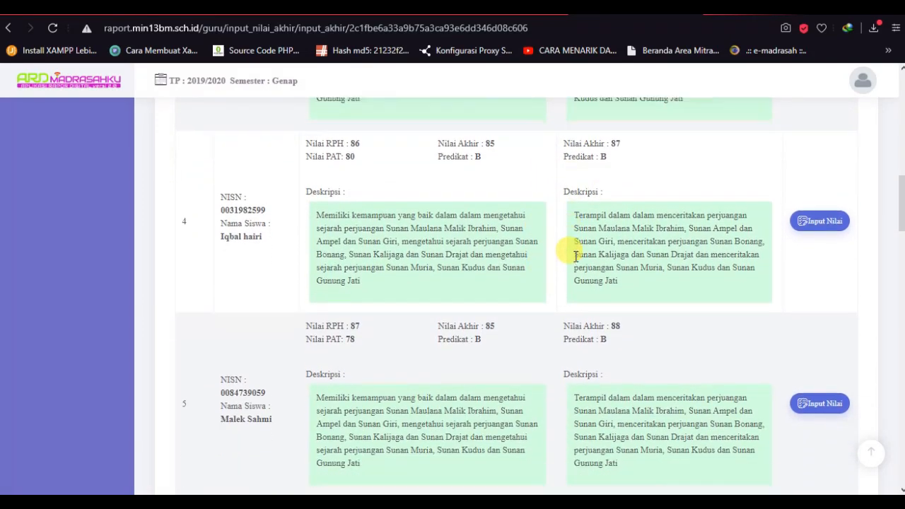
{"action": "scroll", "coordinate": [539, 254], "scroll_direction": "down", "scroll_amount": 10}
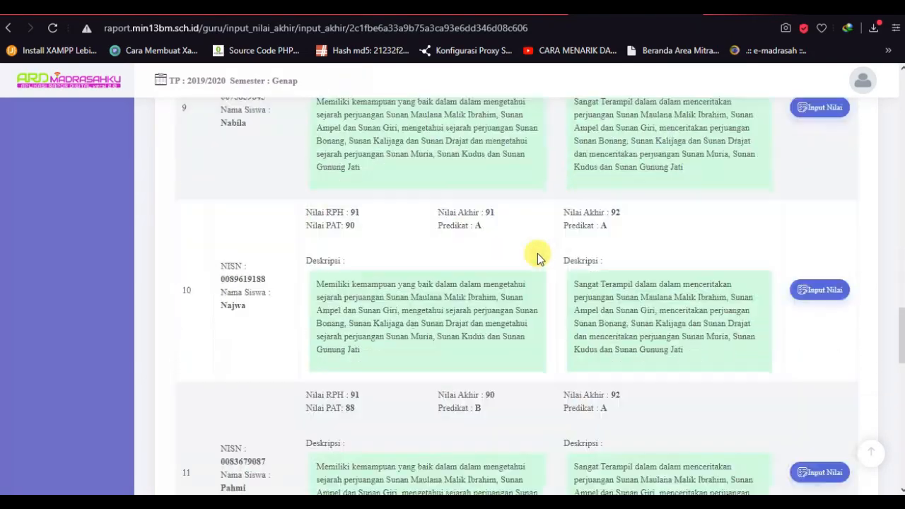
{"action": "scroll", "coordinate": [539, 256], "scroll_direction": "up", "scroll_amount": 1}
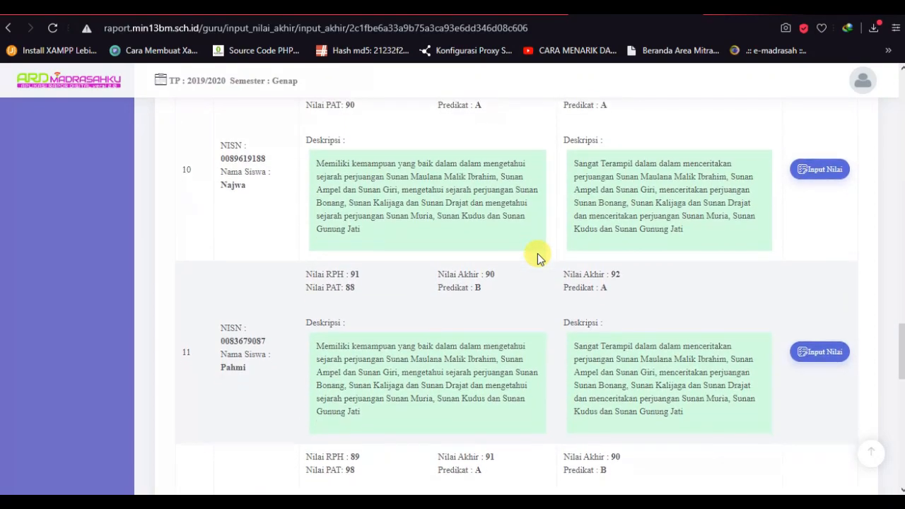
{"action": "scroll", "coordinate": [538, 283], "scroll_direction": "down", "scroll_amount": 8}
{"action": "scroll", "coordinate": [534, 309], "scroll_direction": "down", "scroll_amount": 4}
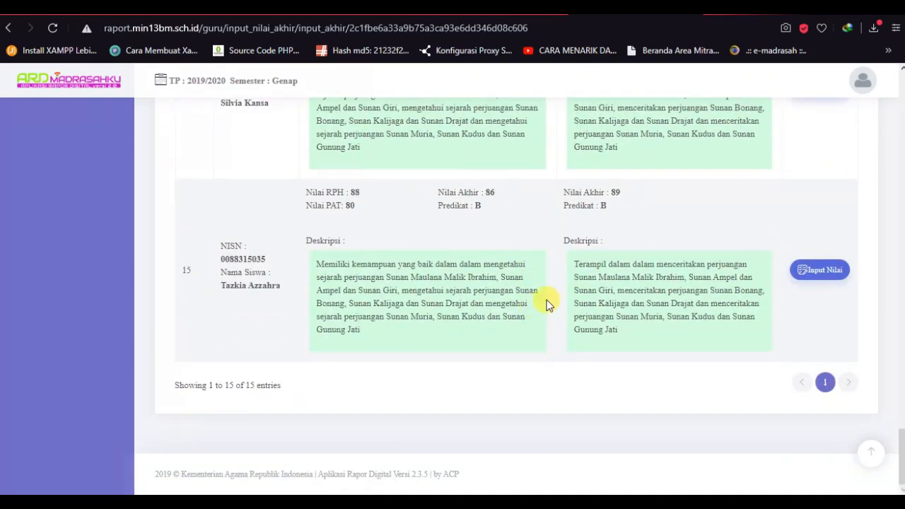
{"action": "scroll", "coordinate": [541, 290], "scroll_direction": "up", "scroll_amount": 6}
{"action": "scroll", "coordinate": [523, 257], "scroll_direction": "up", "scroll_amount": 15}
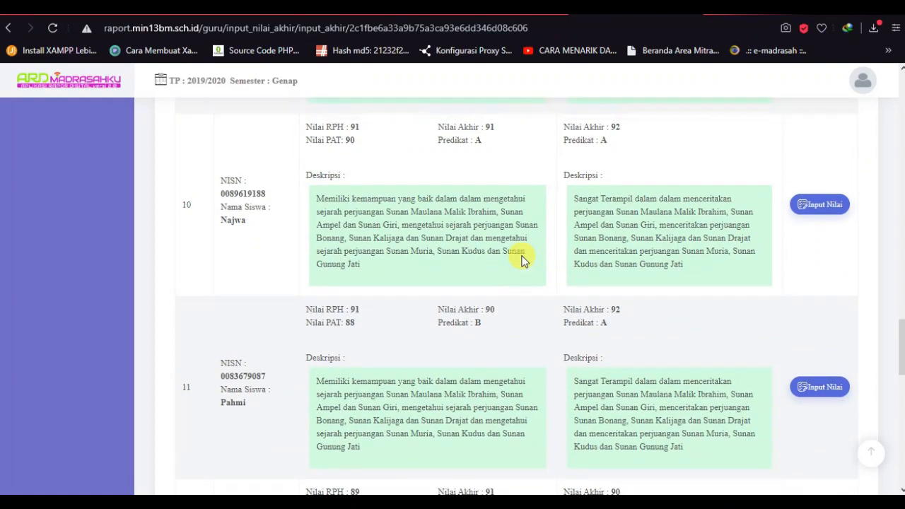
{"action": "scroll", "coordinate": [523, 260], "scroll_direction": "up", "scroll_amount": 10}
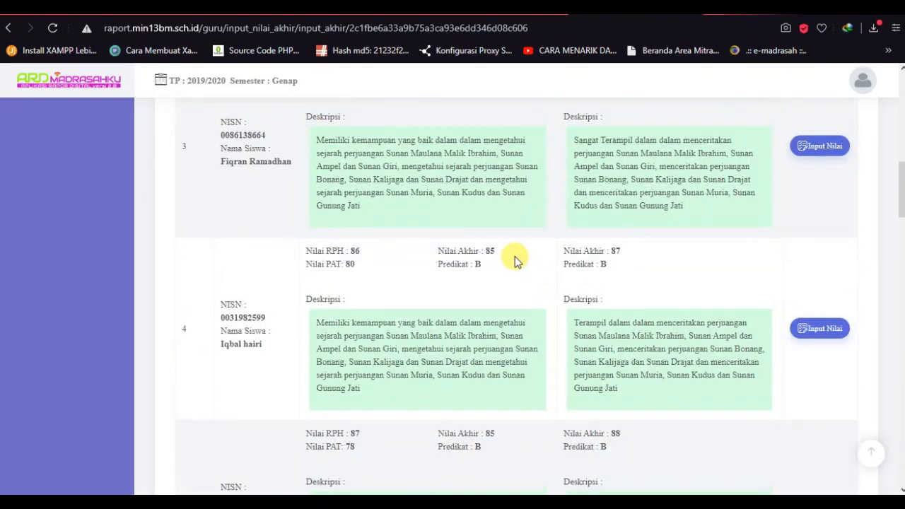
{"action": "scroll", "coordinate": [463, 300], "scroll_direction": "up", "scroll_amount": 3}
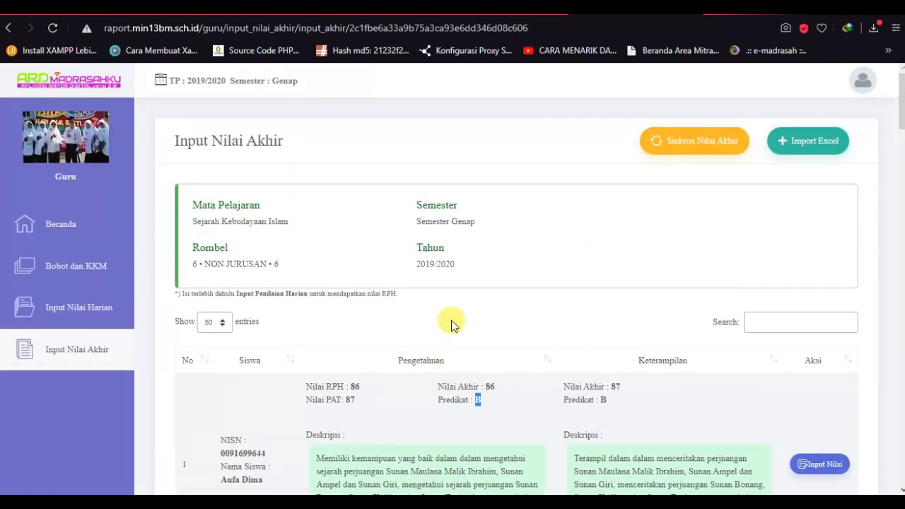